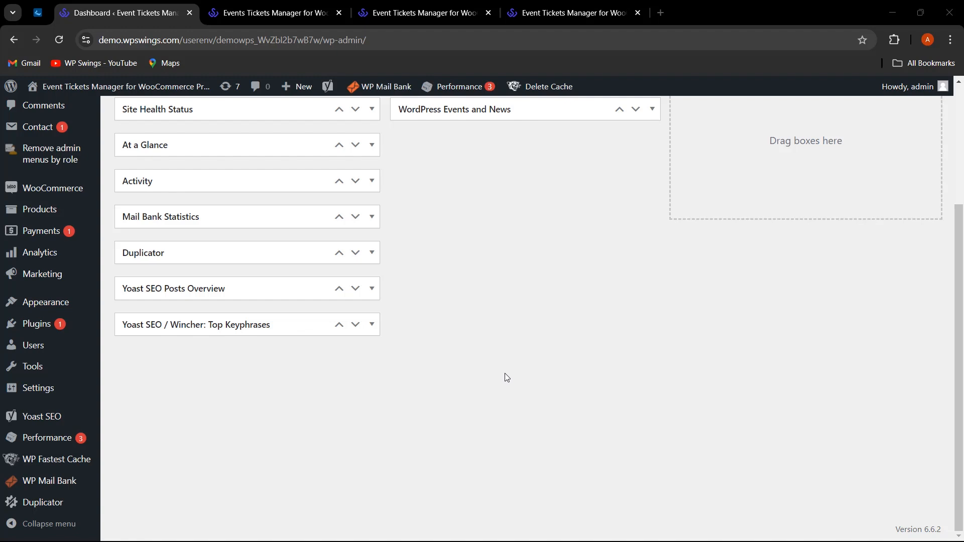
Review the Event Tickets Manager for WooCommerce Pro product page on the WP Swings tab.
{"action": "left_click", "coordinate": [422, 14]}
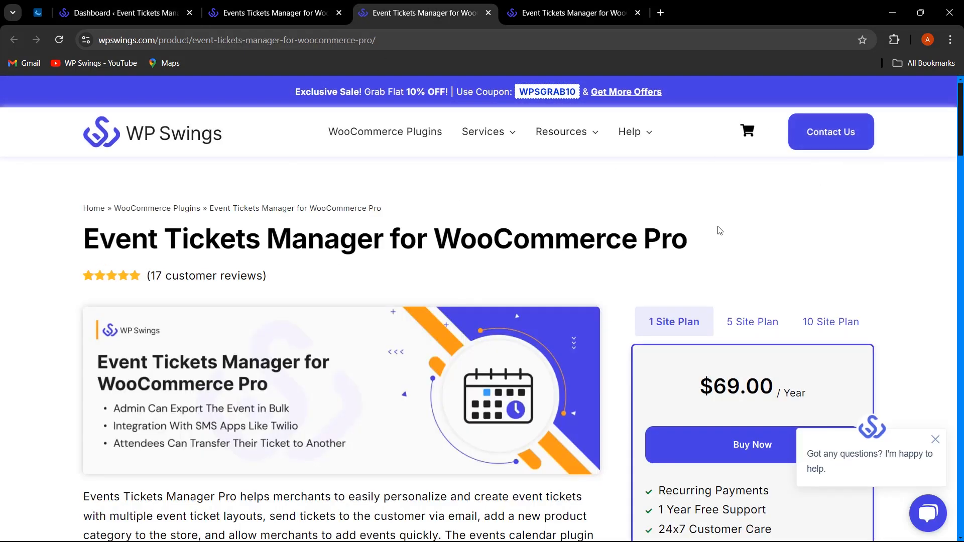
{"action": "left_click_drag", "start_coordinate": [704, 245], "coordinate": [634, 243]}
{"action": "left_click", "coordinate": [783, 243]}
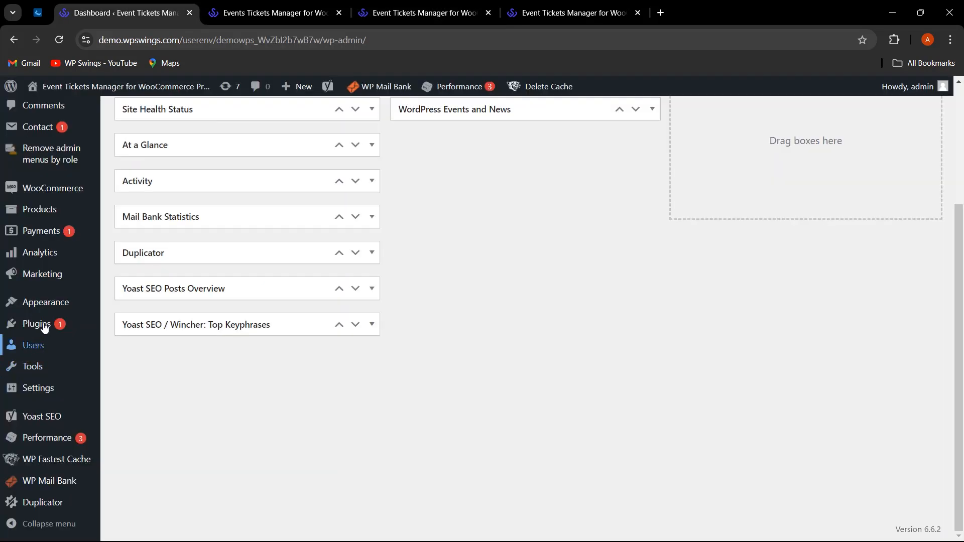
Open Add New Plugin's upload form in a new tab, then go to Event Tickets Manager for WooCommerce settings.
{"action": "mouse_move", "coordinate": [44, 326]}
{"action": "right_click", "coordinate": [146, 347]}
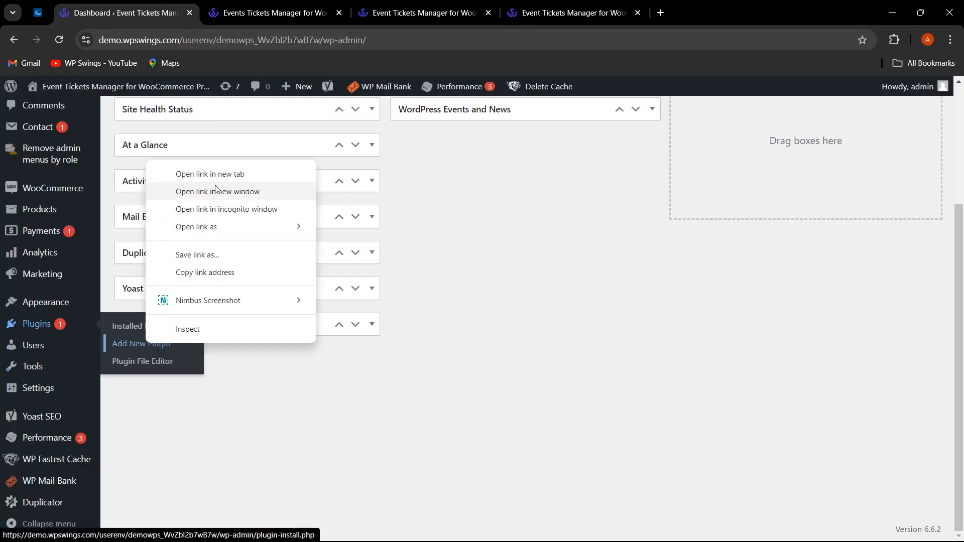
{"action": "left_click", "coordinate": [226, 172]}
{"action": "left_click", "coordinate": [258, 12]}
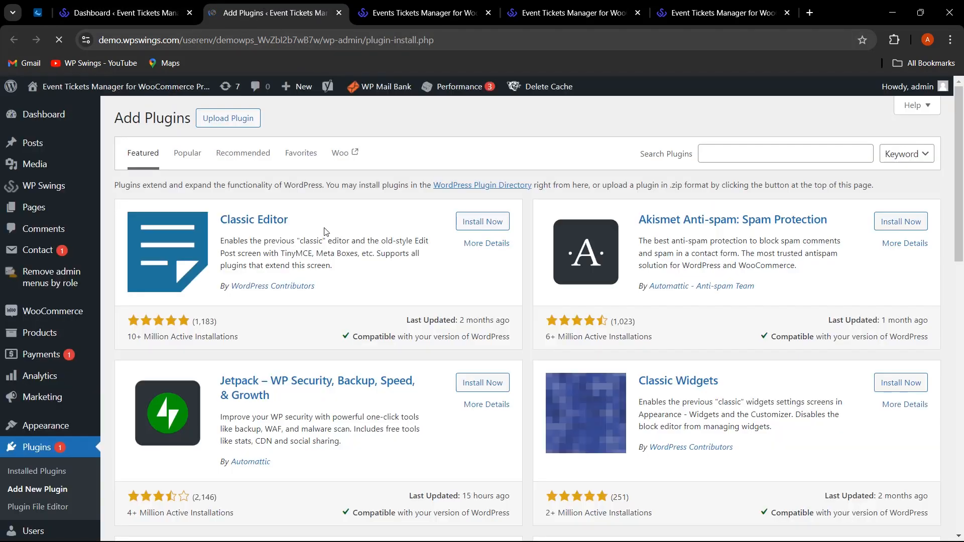
{"action": "left_click", "coordinate": [233, 120]}
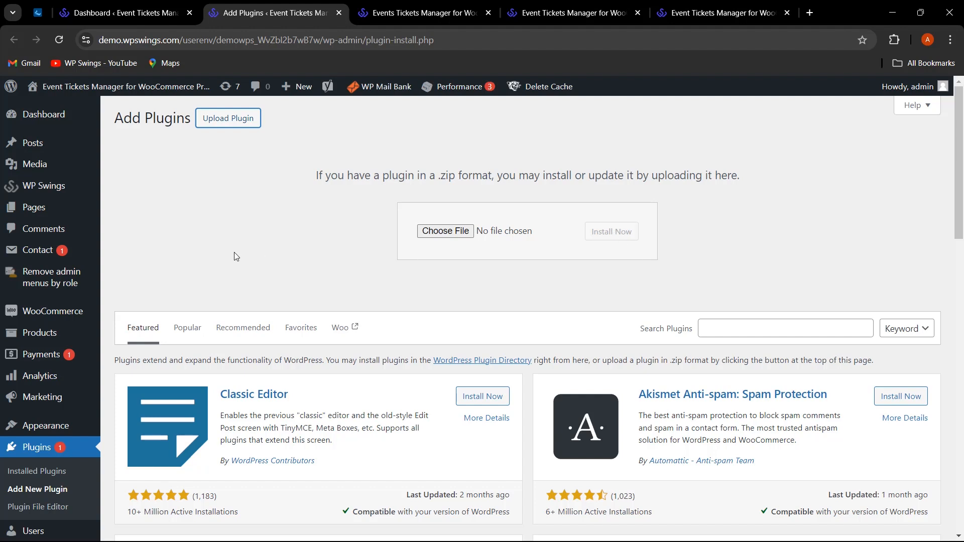
{"action": "mouse_move", "coordinate": [63, 191]}
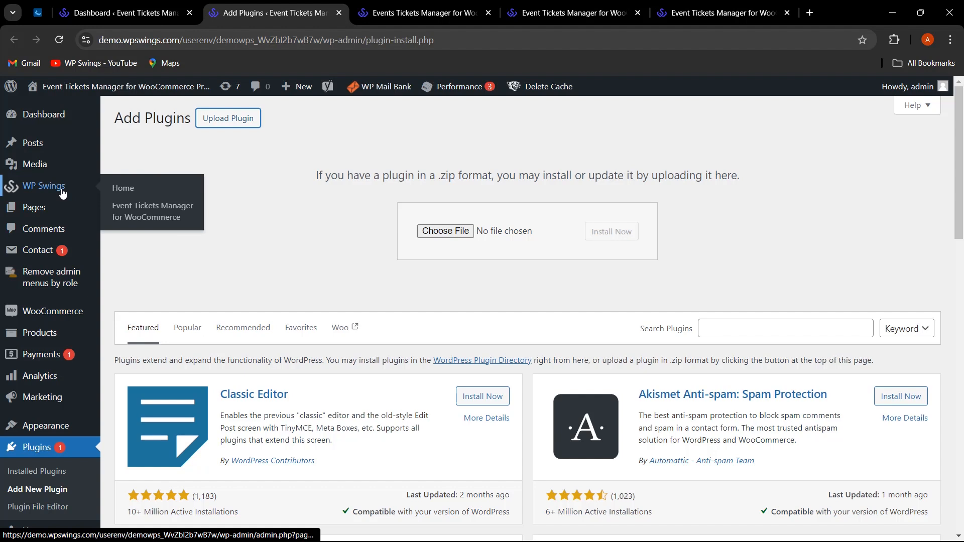
{"action": "left_click", "coordinate": [164, 219]}
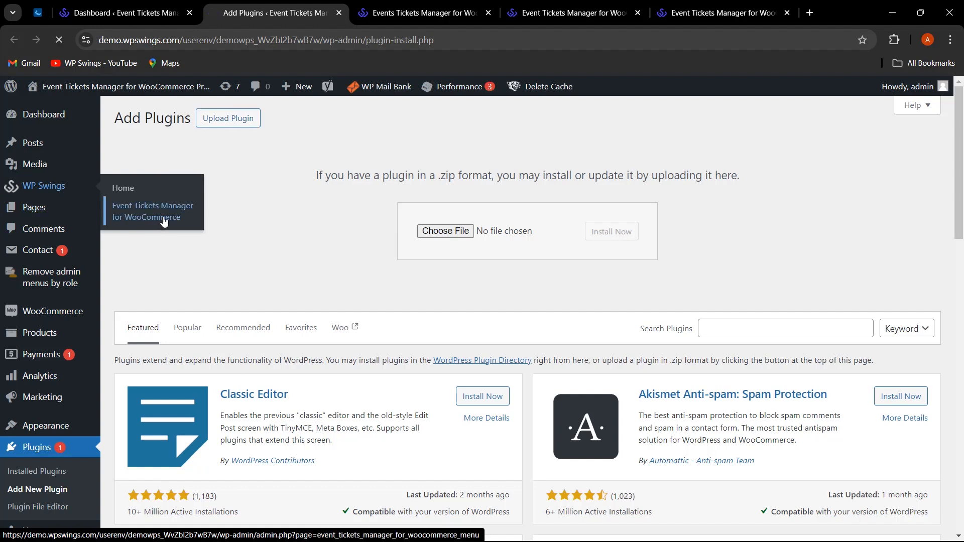
Close the old Dashboard tab and look through the Event Tickets Manager General Setting options.
{"action": "left_click", "coordinate": [190, 15]}
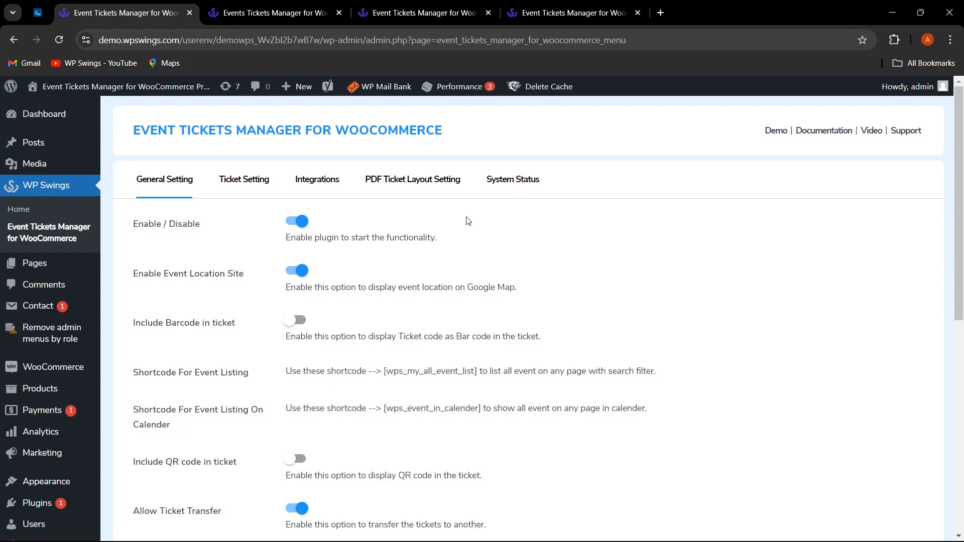
{"action": "scroll", "coordinate": [201, 251], "scroll_direction": "down", "scroll_amount": 2}
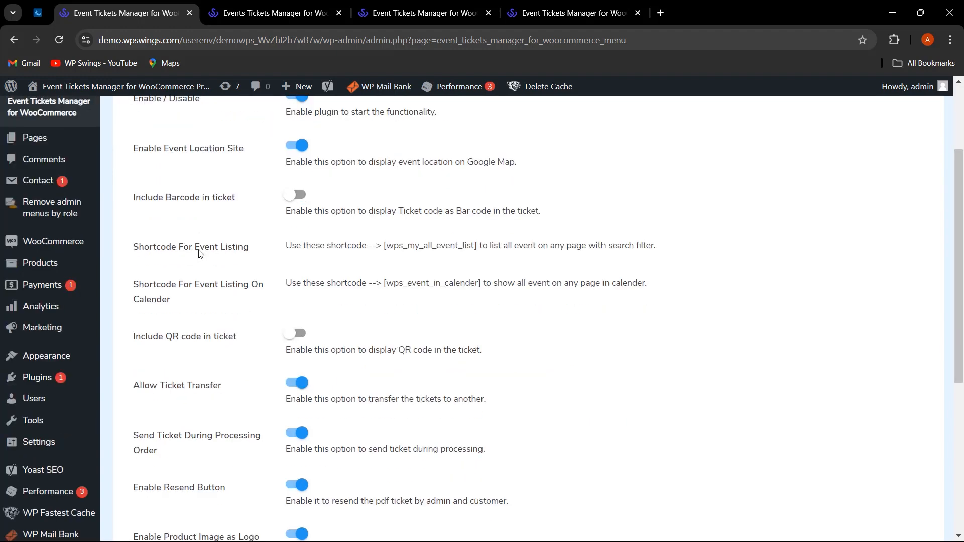
{"action": "scroll", "coordinate": [210, 259], "scroll_direction": "up", "scroll_amount": 1}
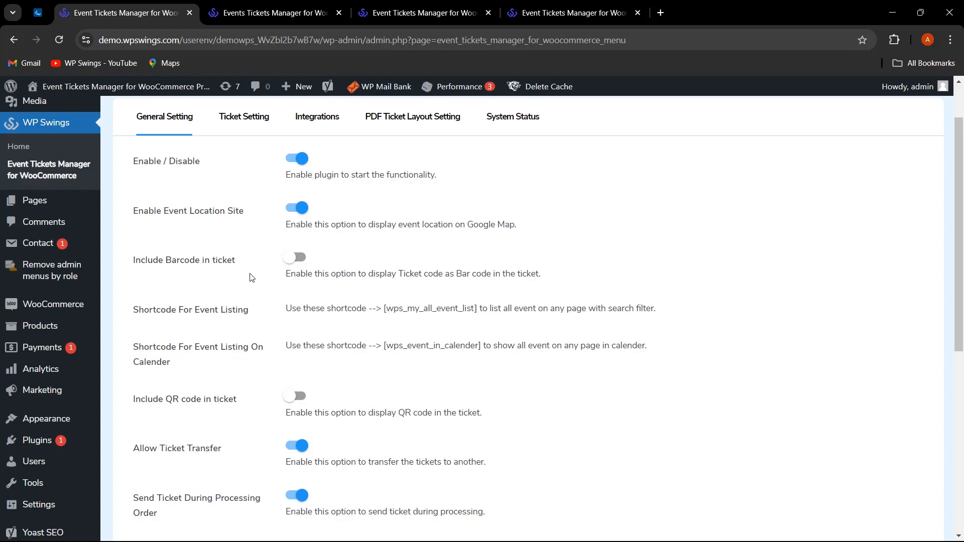
{"action": "scroll", "coordinate": [251, 278], "scroll_direction": "down", "scroll_amount": 1}
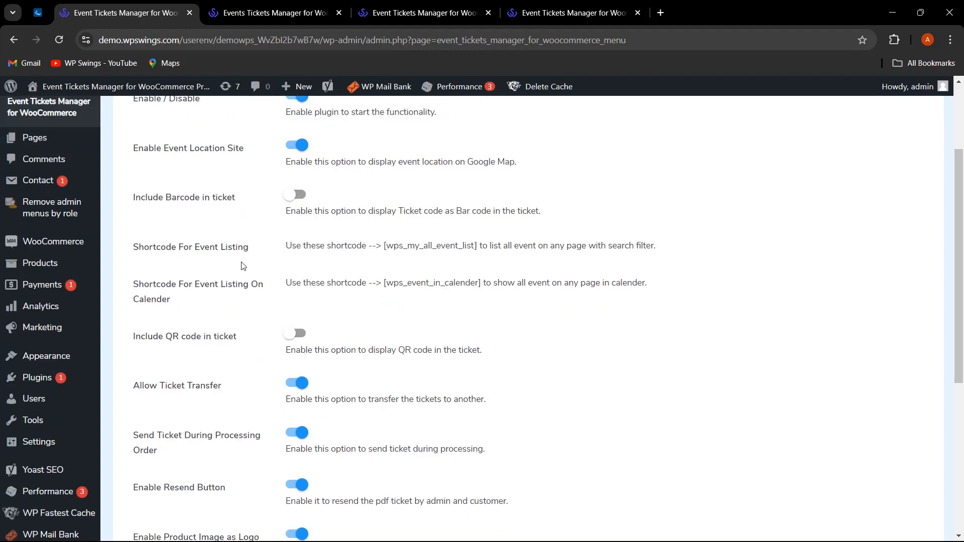
{"action": "scroll", "coordinate": [411, 292], "scroll_direction": "down", "scroll_amount": 1}
{"action": "scroll", "coordinate": [427, 305], "scroll_direction": "up", "scroll_amount": 2}
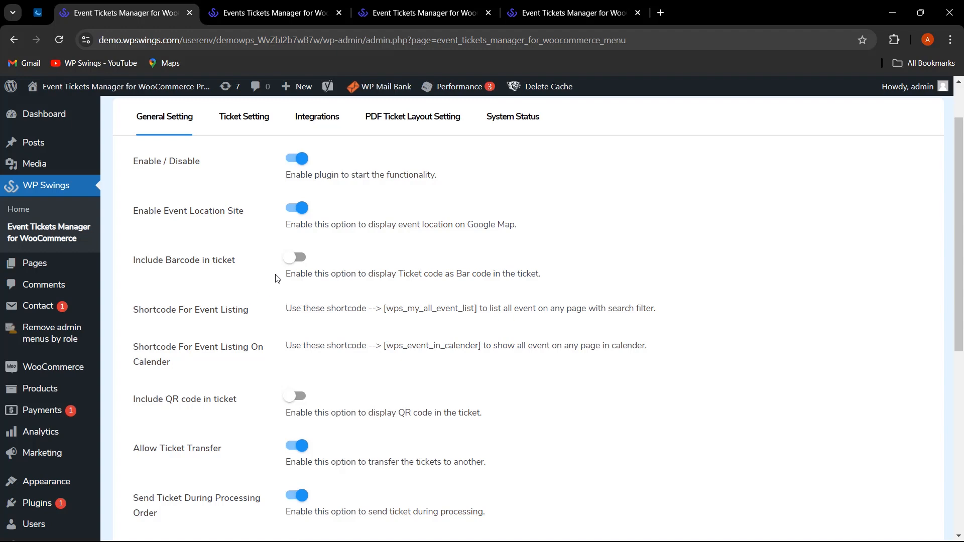
Enable Include Barcode in ticket and select the [wps_my_all_event_list] shortcode text.
{"action": "left_click", "coordinate": [289, 260]}
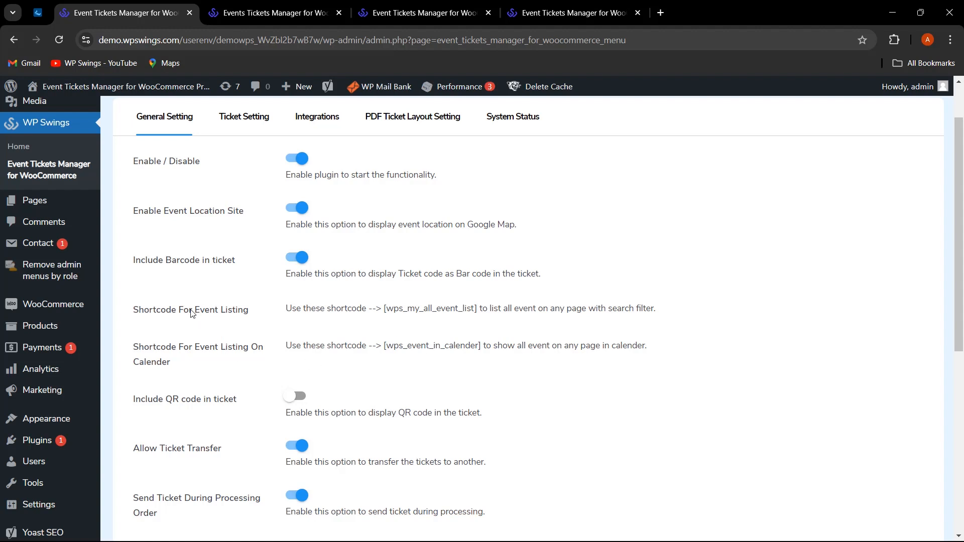
{"action": "left_click_drag", "start_coordinate": [200, 314], "coordinate": [247, 314]}
{"action": "left_click", "coordinate": [252, 317]}
{"action": "left_click_drag", "start_coordinate": [385, 312], "coordinate": [478, 312]}
{"action": "key", "text": "ctrl+c"}
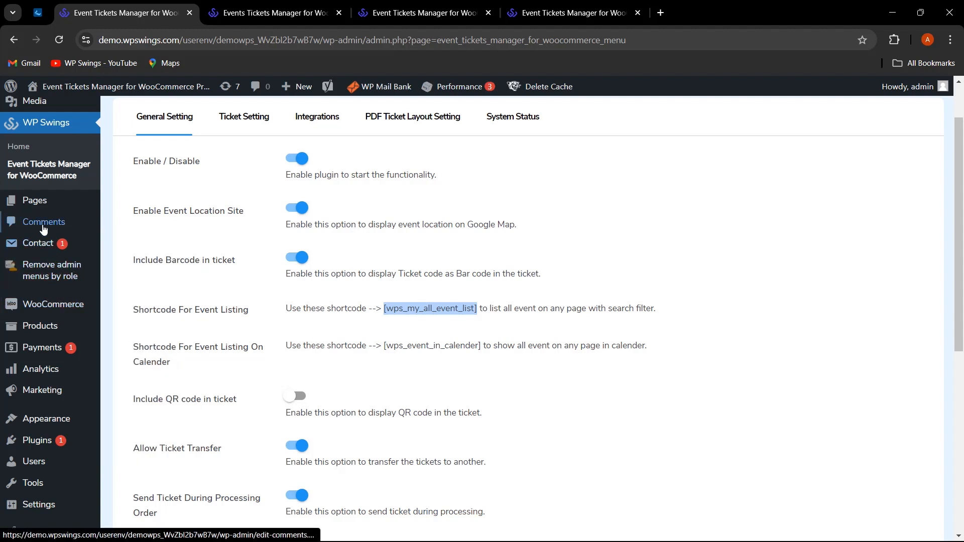
Open a new page editor in a separate tab from Pages > Add New Page.
{"action": "mouse_move", "coordinate": [36, 201]}
{"action": "right_click", "coordinate": [160, 221]}
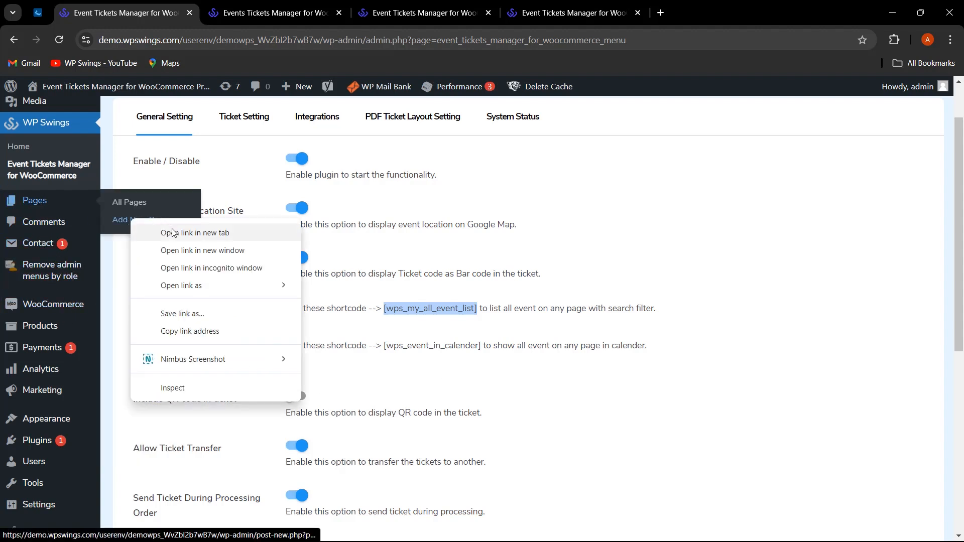
{"action": "left_click", "coordinate": [174, 232]}
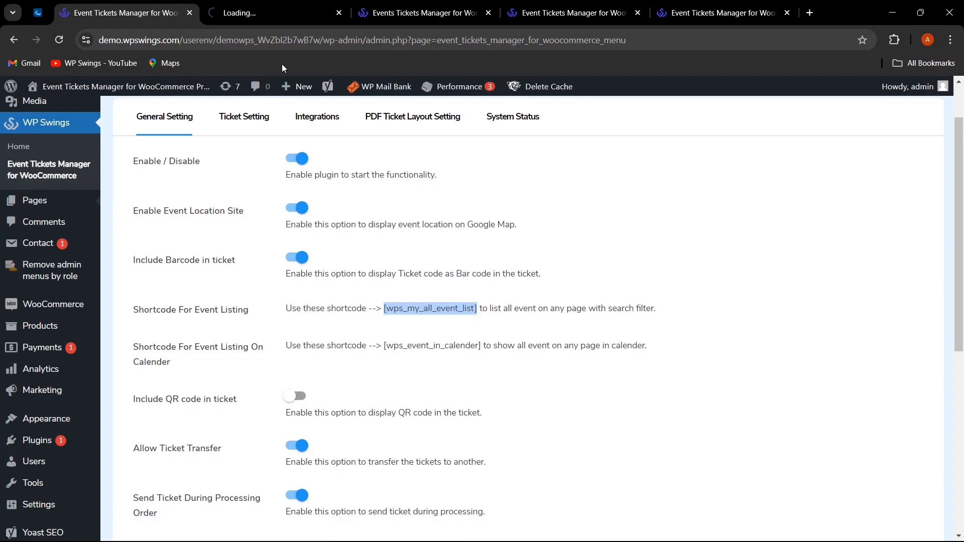
{"action": "left_click", "coordinate": [262, 6]}
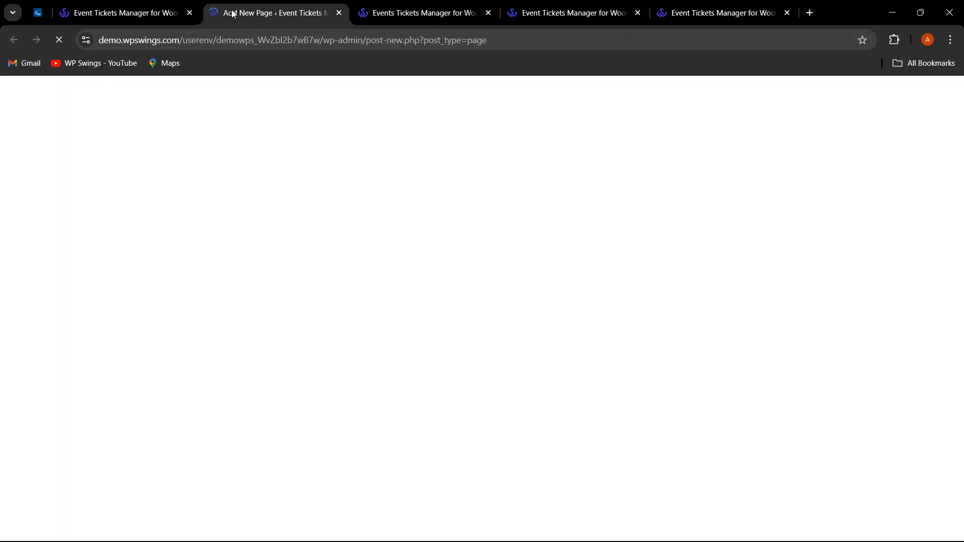
{"action": "left_click", "coordinate": [165, 12]}
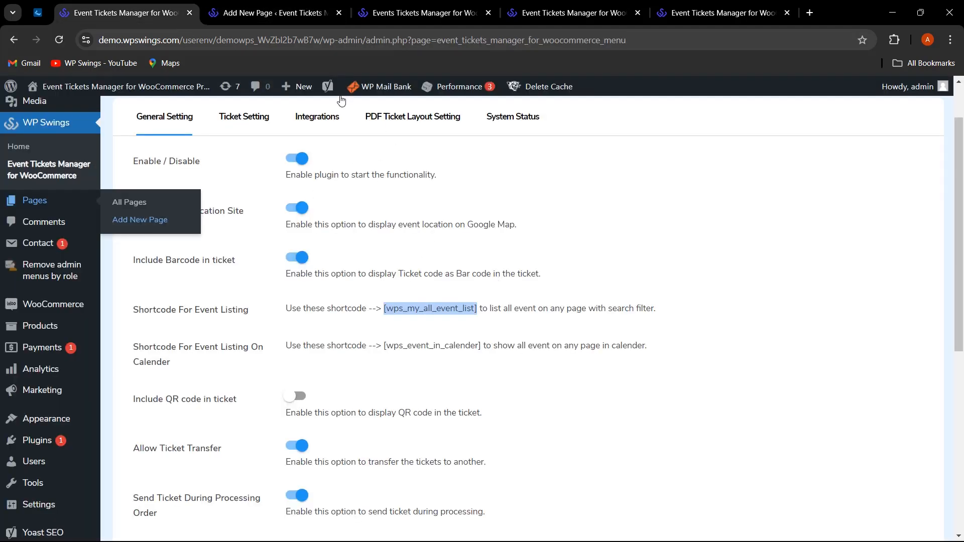
{"action": "left_click", "coordinate": [221, 7]}
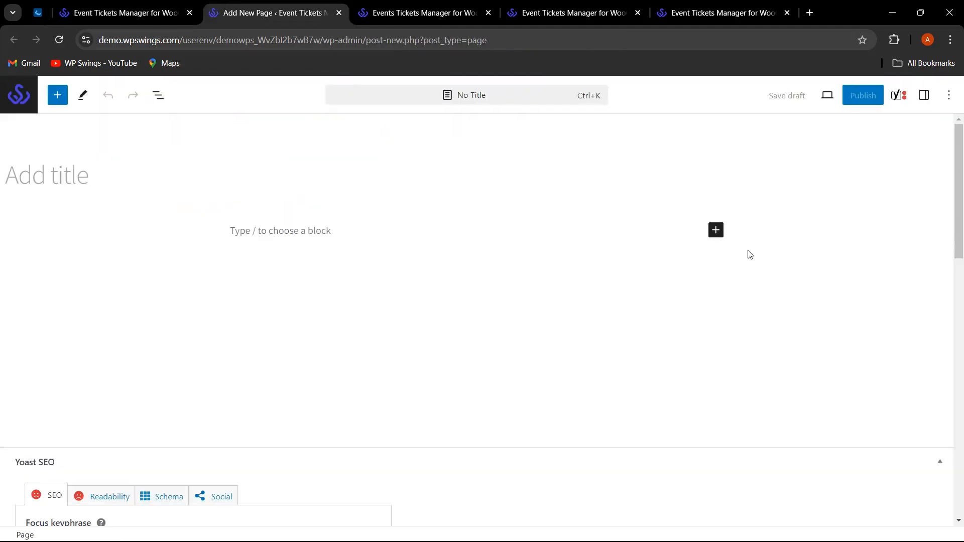
Add a Shortcode block containing [wps_my_all_event_list] and publish the page.
{"action": "left_click", "coordinate": [723, 230]}
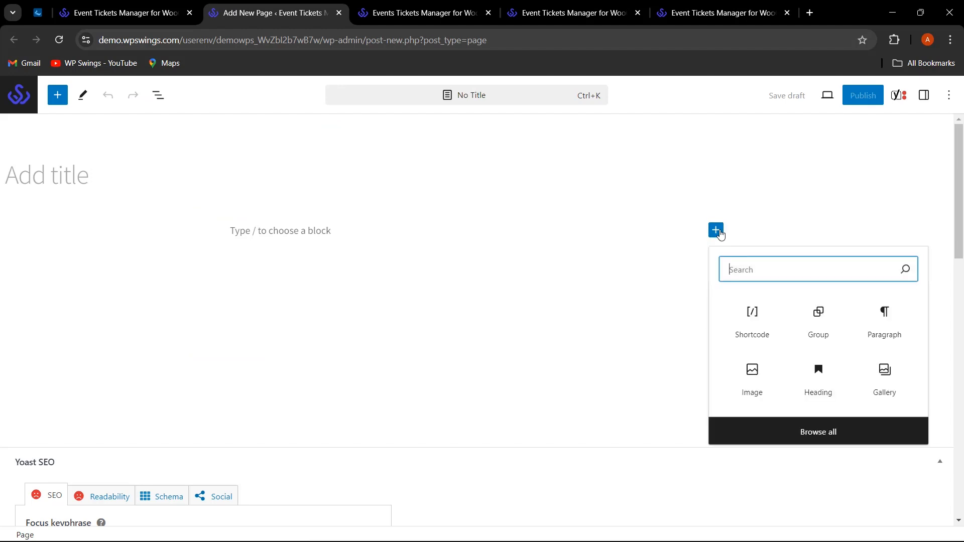
{"action": "left_click", "coordinate": [751, 316]}
{"action": "key", "text": "ctrl+v"}
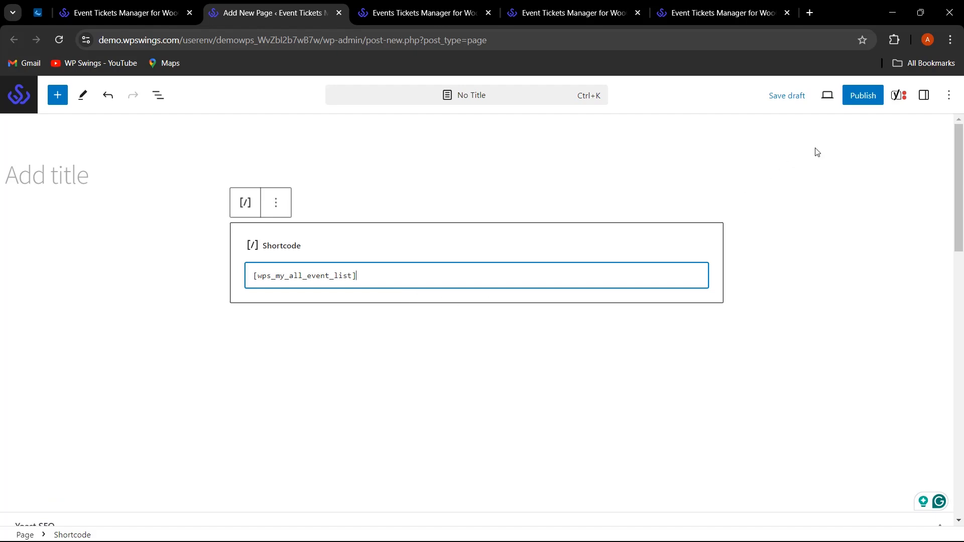
{"action": "left_click", "coordinate": [863, 95]}
{"action": "left_click", "coordinate": [833, 95]}
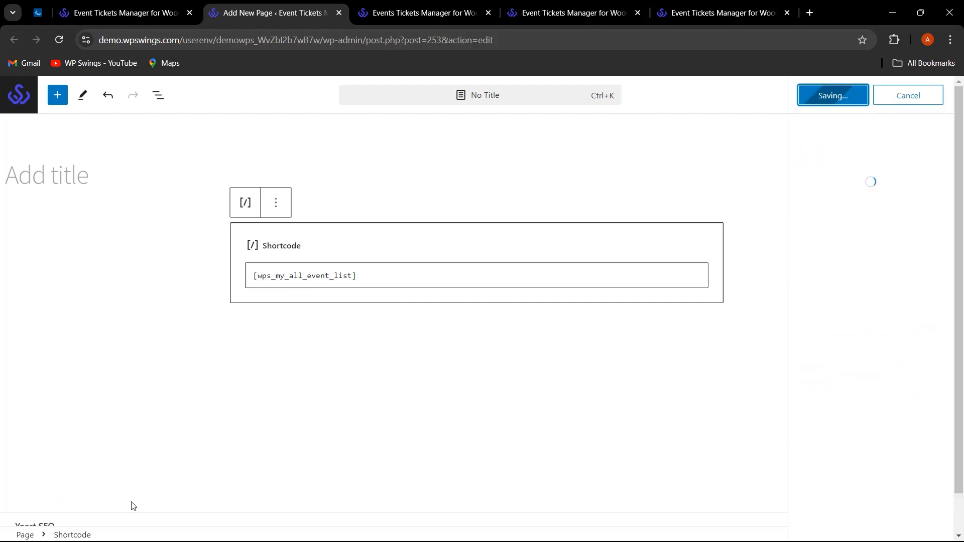
View the published page to confirm it lists the Carnival, webinar and Zumba fest events.
{"action": "left_click", "coordinate": [126, 510]}
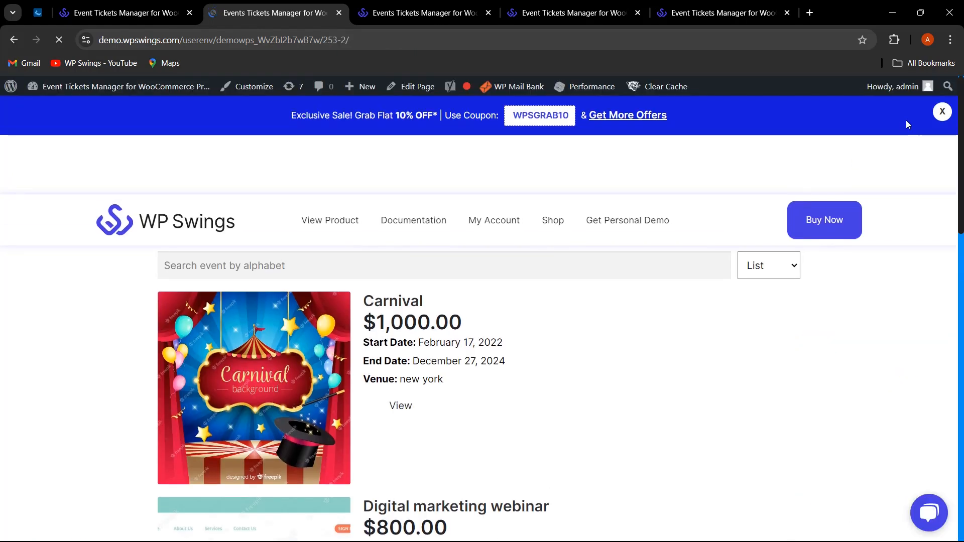
{"action": "left_click", "coordinate": [941, 112]}
{"action": "scroll", "coordinate": [482, 362], "scroll_direction": "down", "scroll_amount": 5}
{"action": "scroll", "coordinate": [480, 400], "scroll_direction": "up", "scroll_amount": 3}
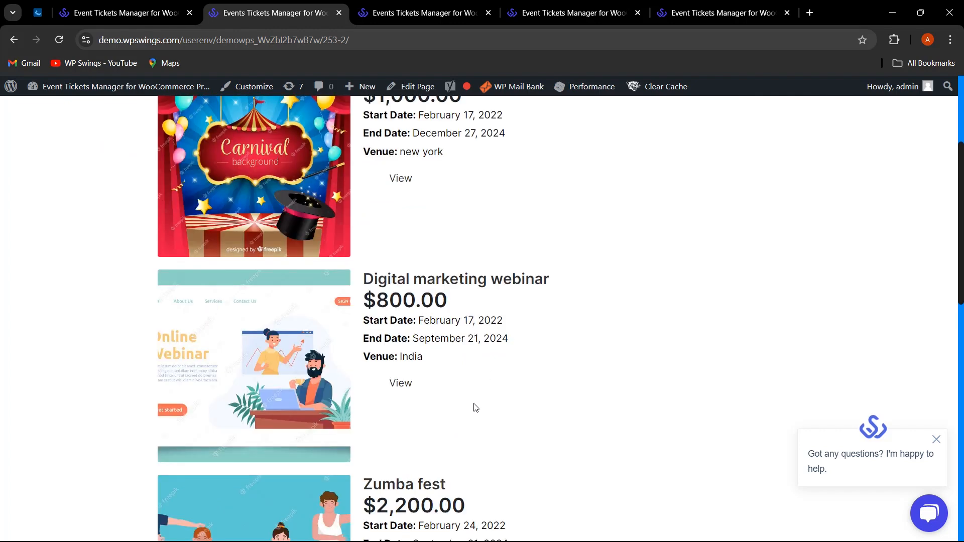
Switch tickets from barcode to QR code in the plugin's general settings.
{"action": "left_click", "coordinate": [91, 7]}
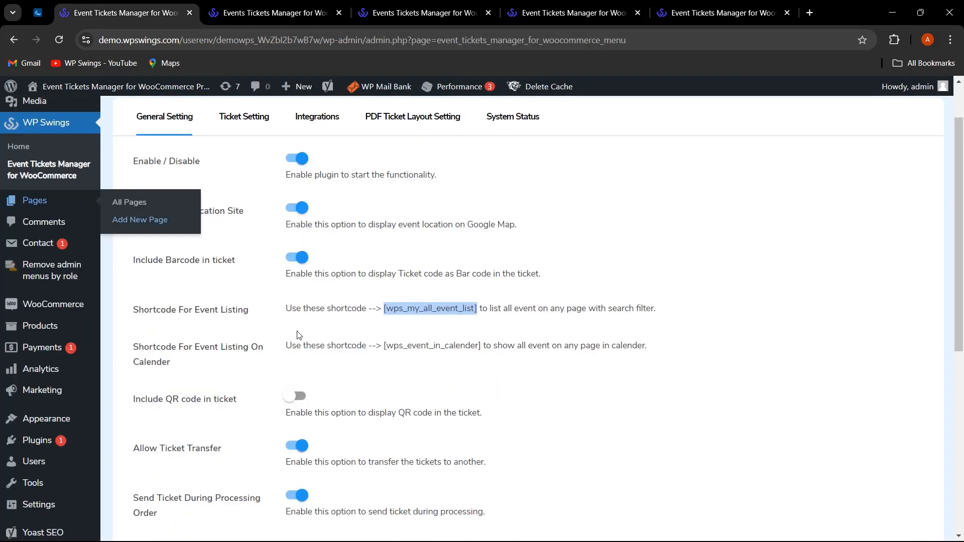
{"action": "left_click", "coordinate": [197, 324]}
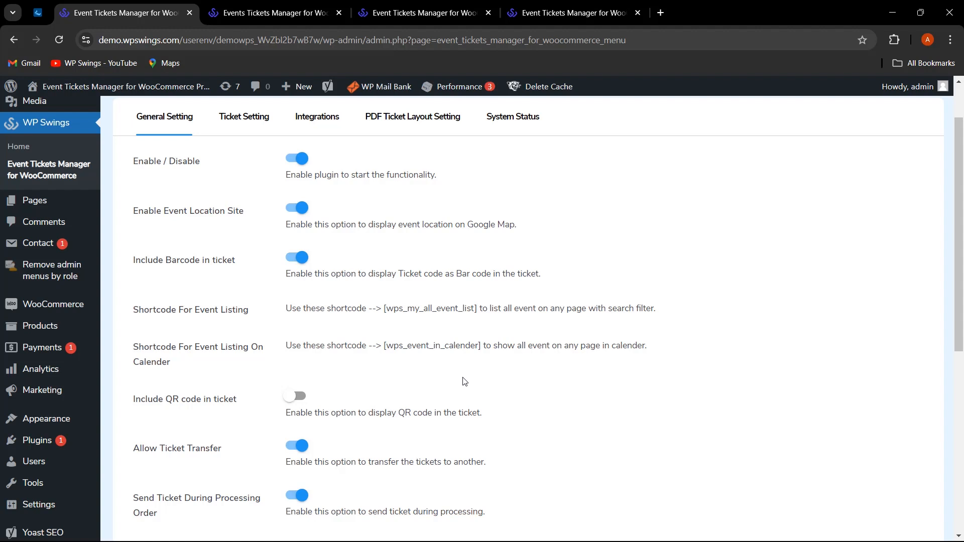
{"action": "scroll", "coordinate": [528, 414], "scroll_direction": "down", "scroll_amount": 1}
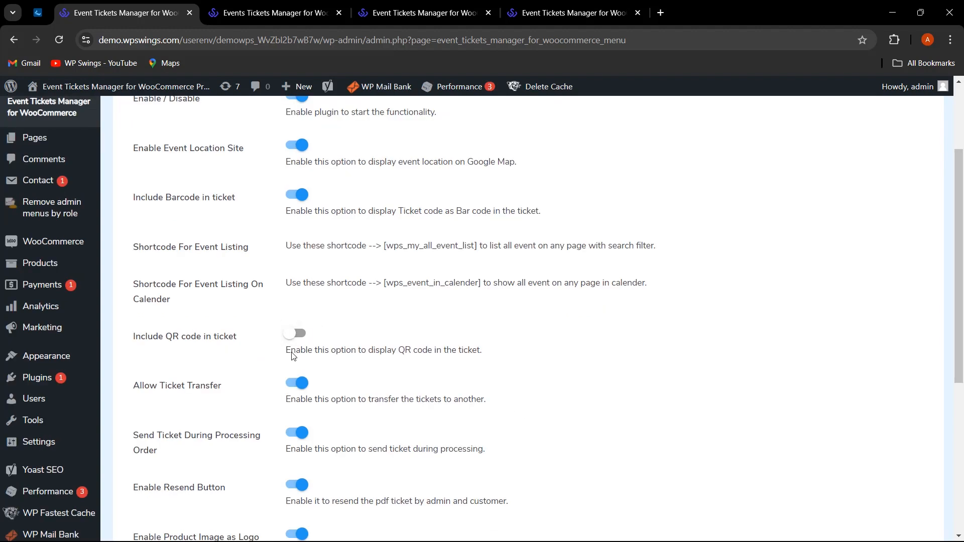
{"action": "left_click", "coordinate": [299, 336]}
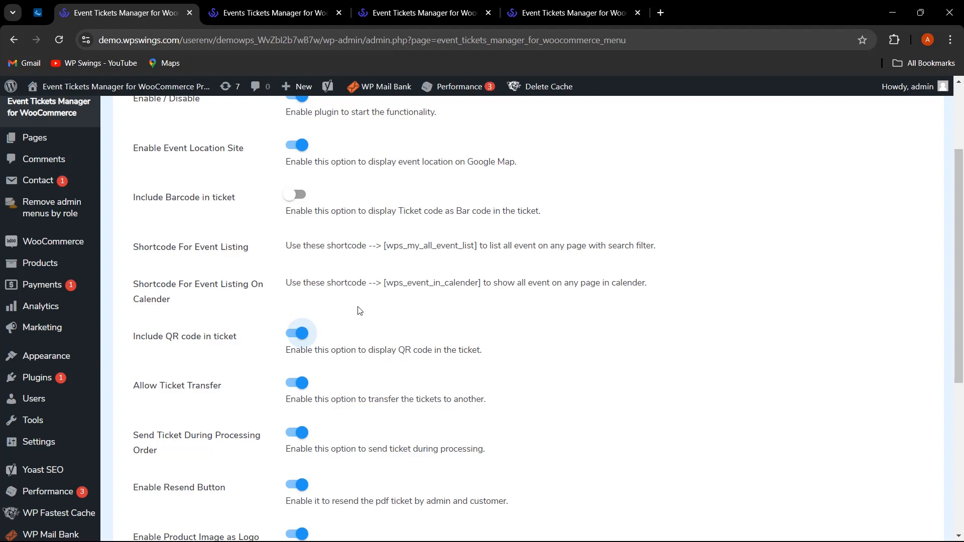
{"action": "left_click", "coordinate": [297, 335]}
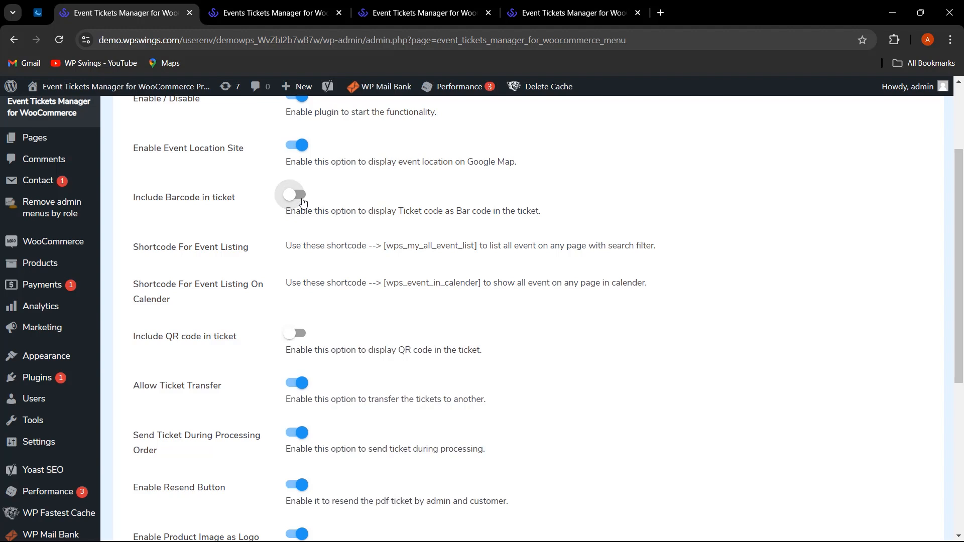
{"action": "left_click", "coordinate": [303, 200]}
{"action": "left_click", "coordinate": [303, 335]}
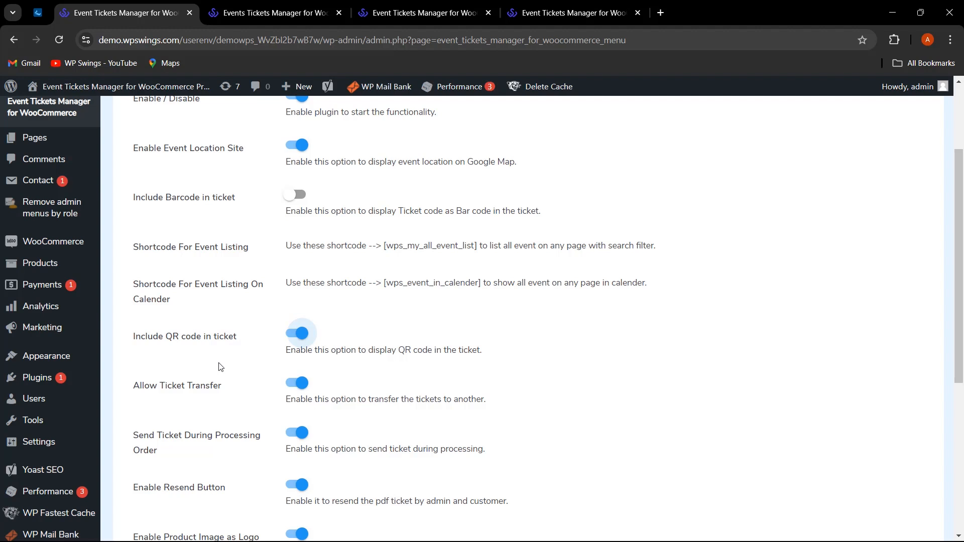
{"action": "scroll", "coordinate": [589, 376], "scroll_direction": "down", "scroll_amount": 1}
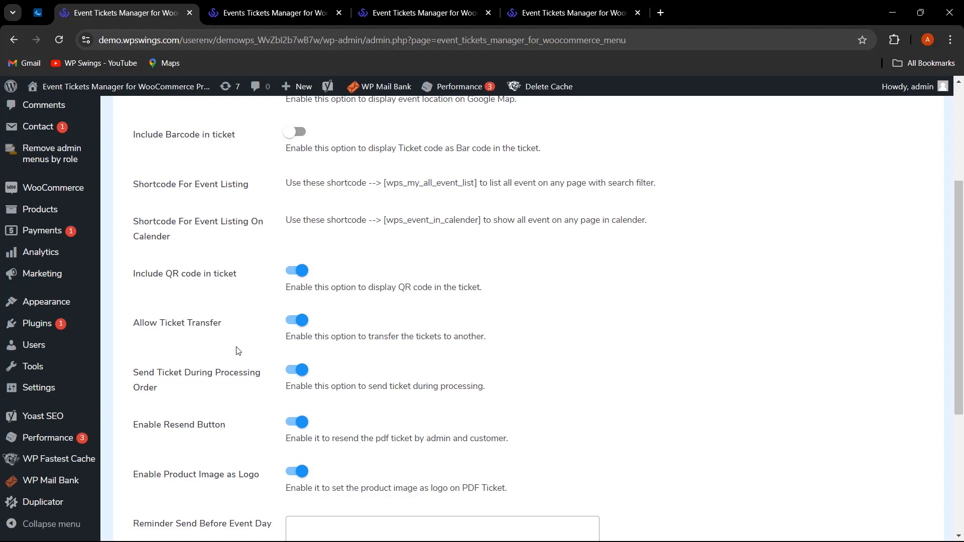
{"action": "scroll", "coordinate": [238, 351], "scroll_direction": "down", "scroll_amount": 1}
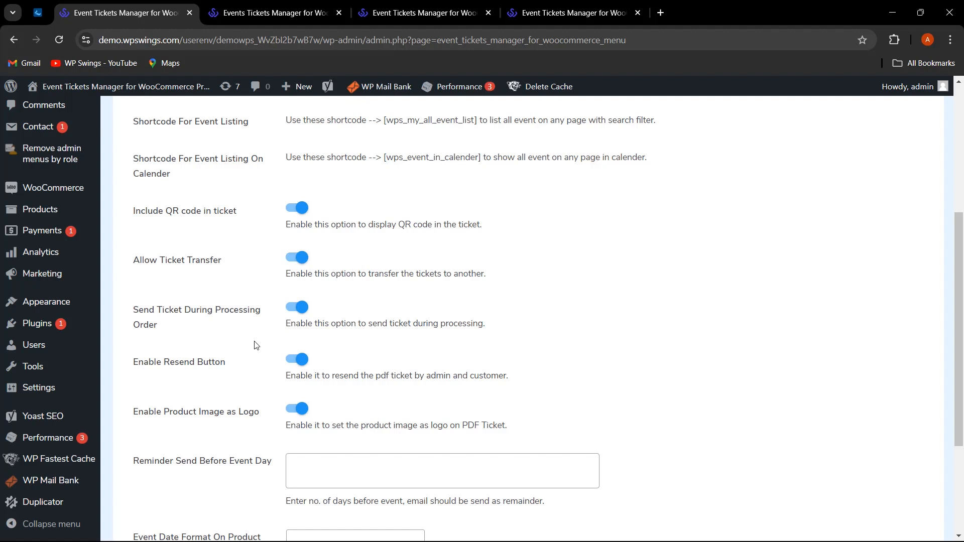
{"action": "scroll", "coordinate": [254, 345], "scroll_direction": "down", "scroll_amount": 1}
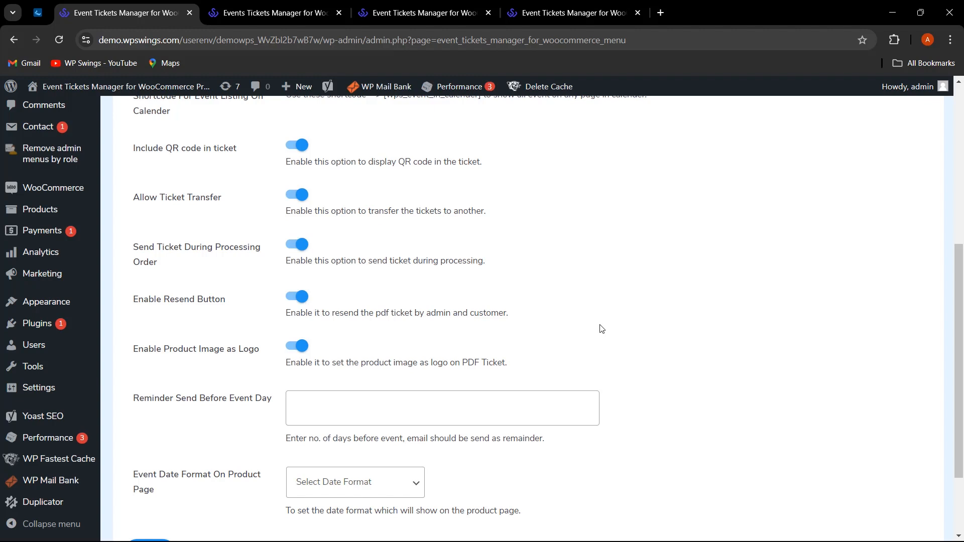
{"action": "scroll", "coordinate": [602, 329], "scroll_direction": "down", "scroll_amount": 1}
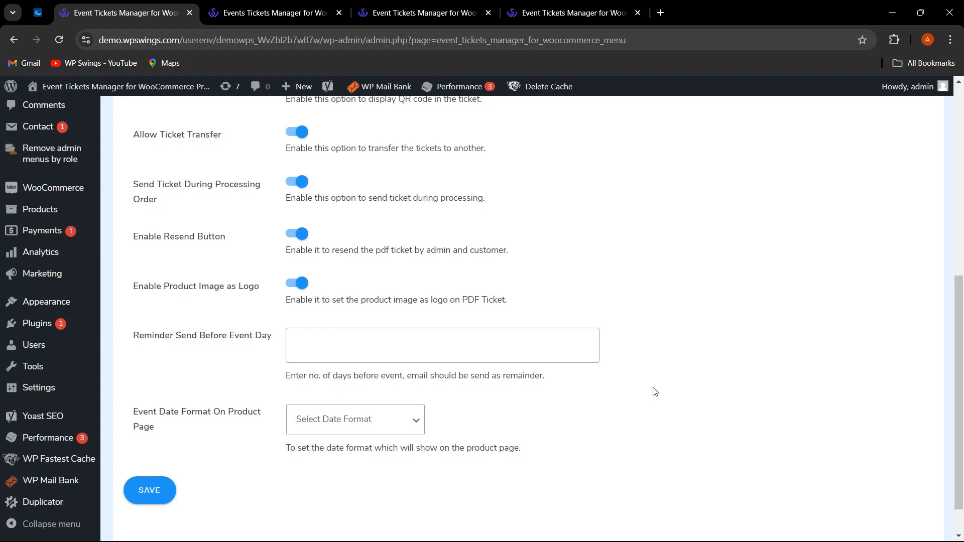
Set reminders to 1 day before the event and product-page date format to YYYY-MM-DD, then save.
{"action": "left_click", "coordinate": [370, 345]}
{"action": "type", "text": "1"}
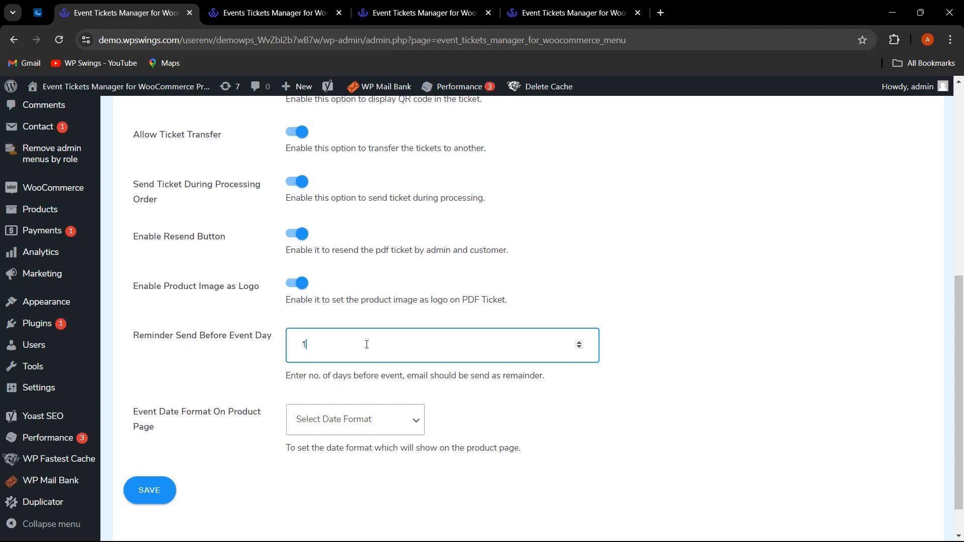
{"action": "left_click", "coordinate": [733, 398]}
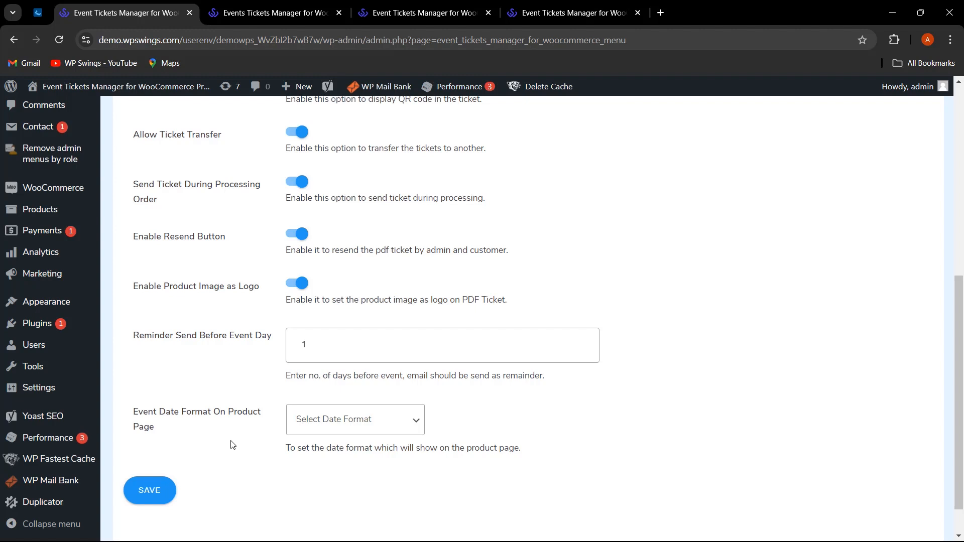
{"action": "left_click", "coordinate": [357, 421]}
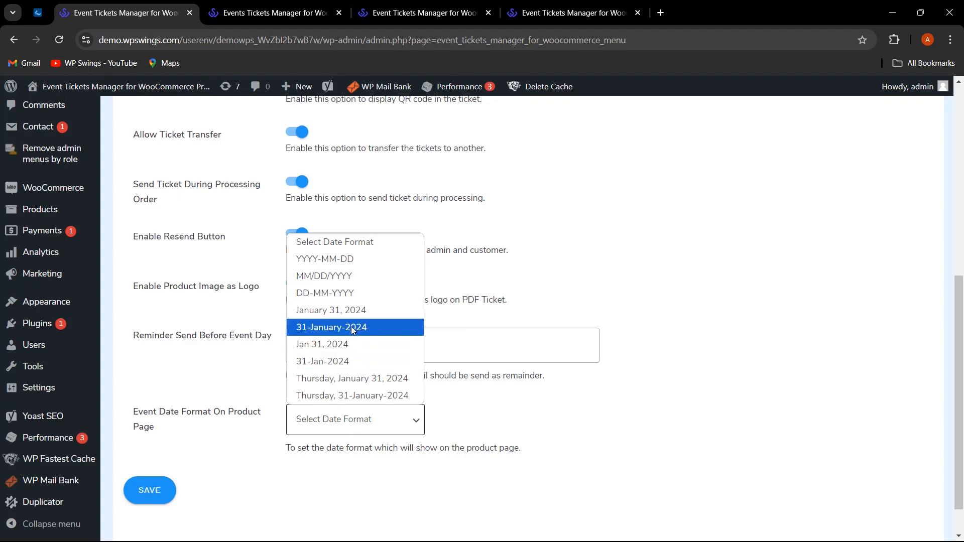
{"action": "left_click", "coordinate": [360, 260]}
{"action": "left_click", "coordinate": [146, 495]}
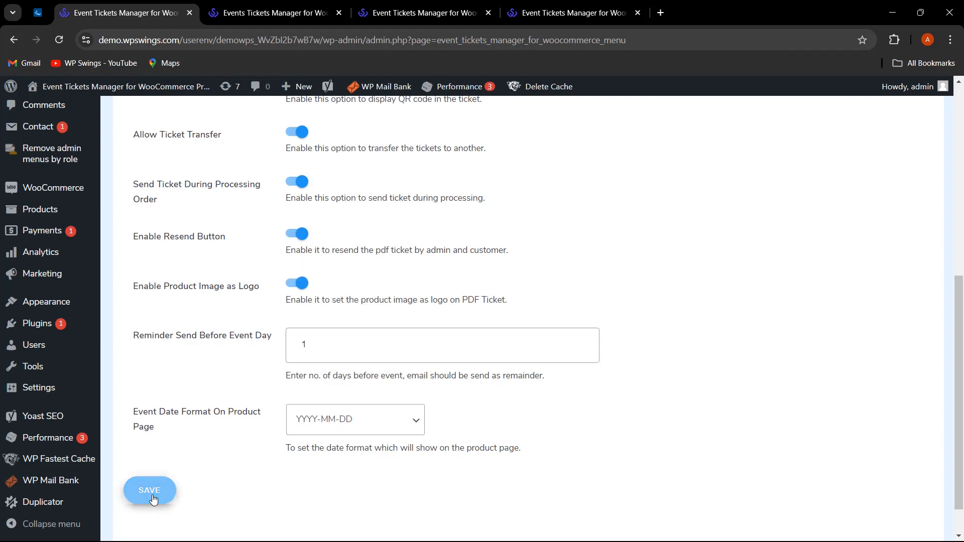
{"action": "scroll", "coordinate": [153, 500], "scroll_direction": "down", "scroll_amount": 3}
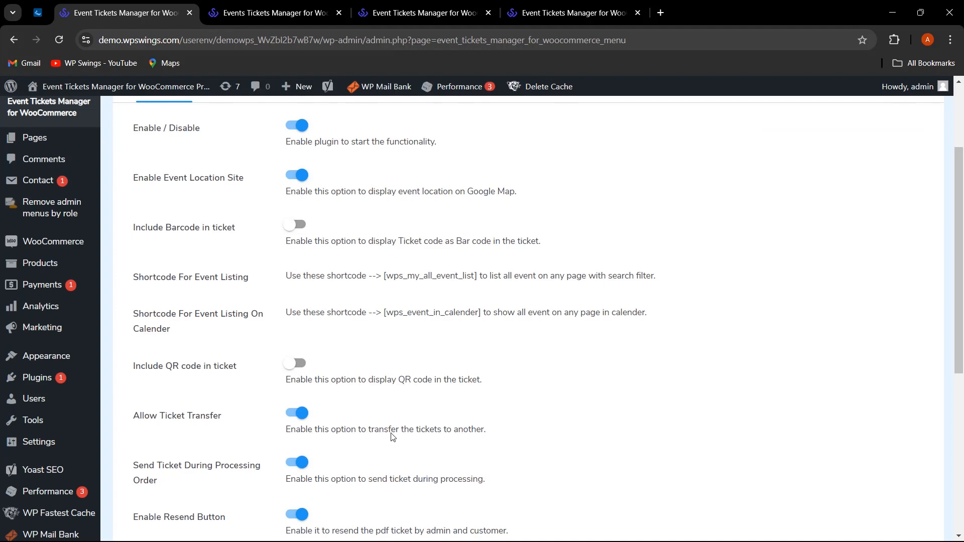
{"action": "key", "text": "ctrl+Tab"}
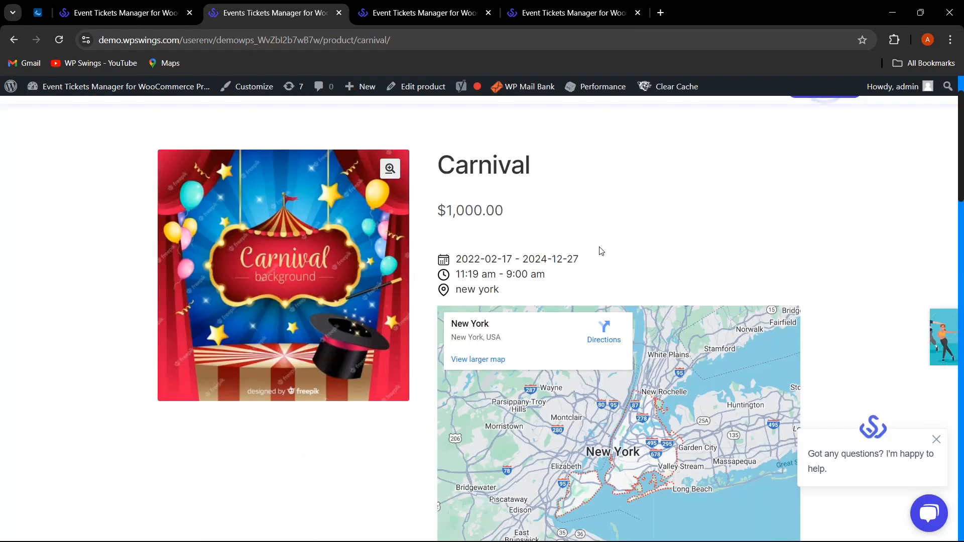
Order one Carnival ticket with attendee age 25 and an attendee email through checkout.
{"action": "scroll", "coordinate": [603, 244], "scroll_direction": "down", "scroll_amount": 6}
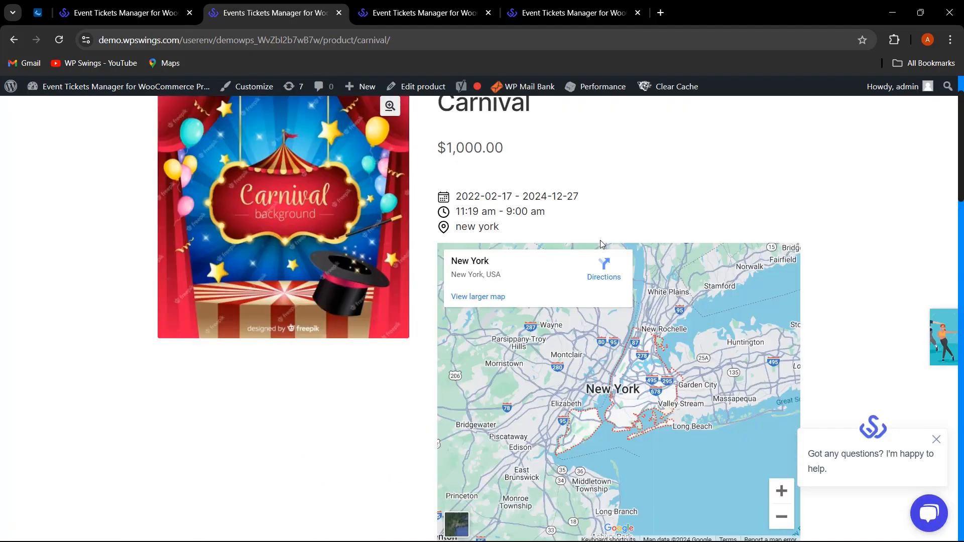
{"action": "left_click", "coordinate": [525, 335]}
{"action": "type", "text": "25"}
{"action": "key", "text": "Tab"}
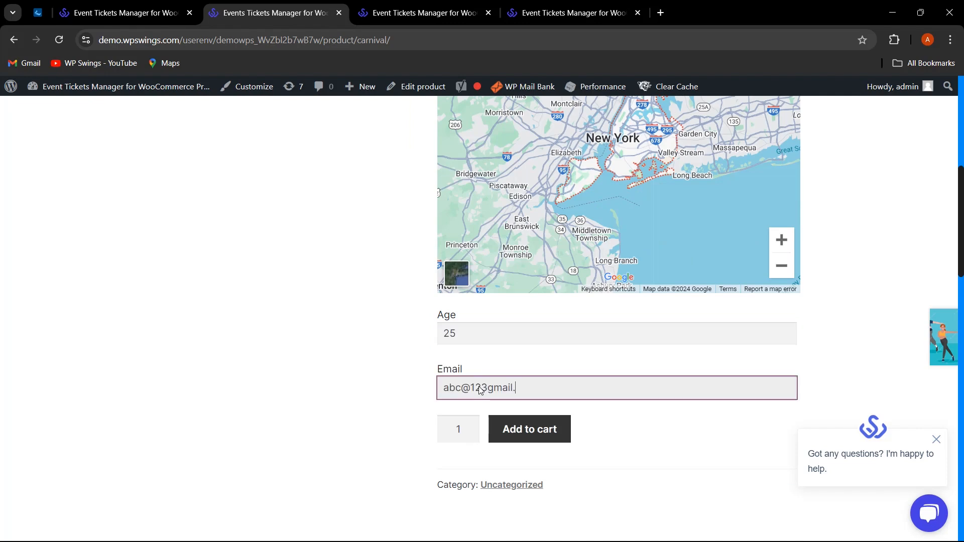
{"action": "left_click", "coordinate": [529, 429]}
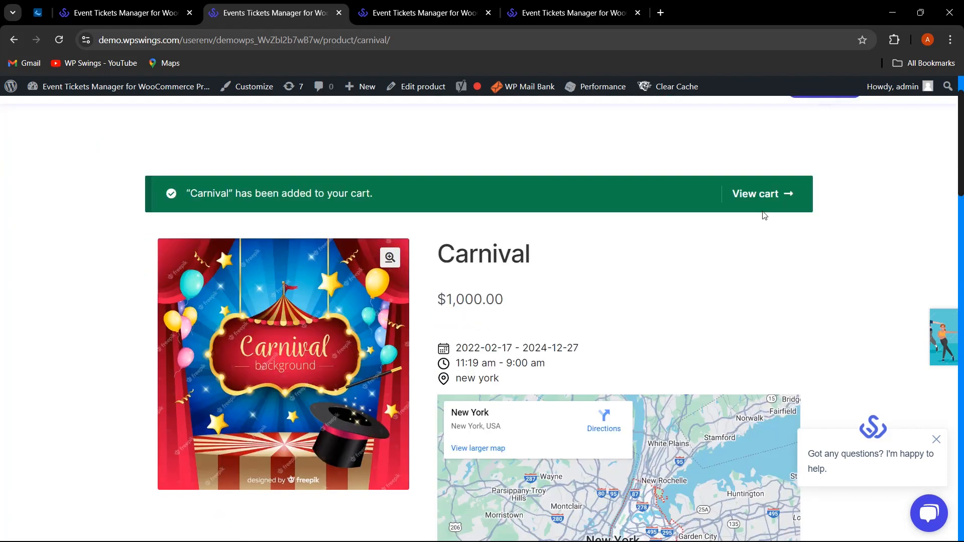
{"action": "left_click", "coordinate": [767, 195]}
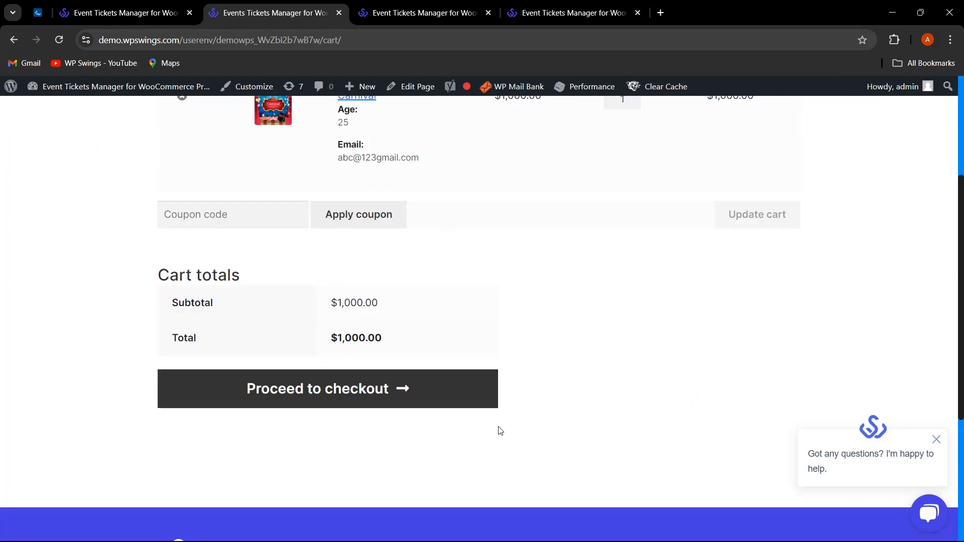
{"action": "left_click", "coordinate": [390, 401]}
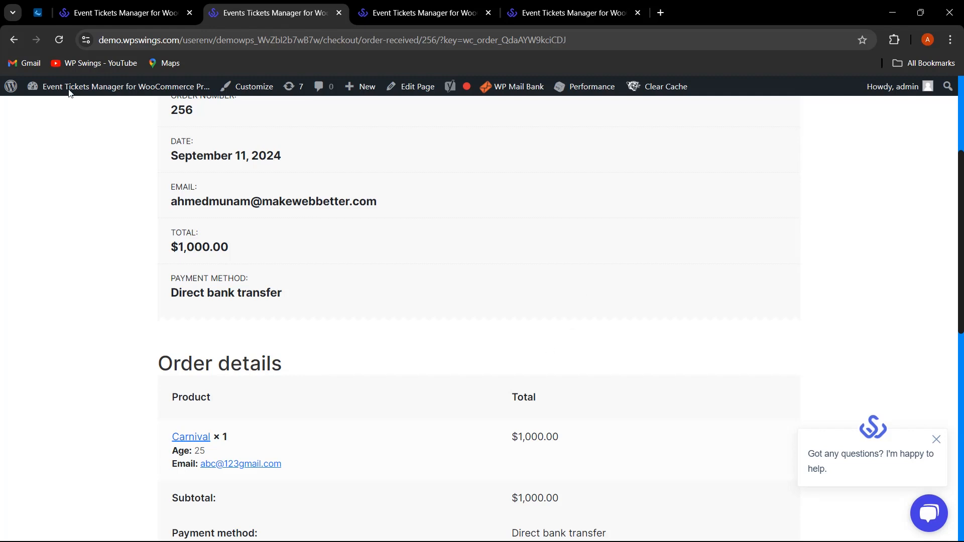
Select the new Carnival order in the WooCommerce Orders list for a status change.
{"action": "left_click", "coordinate": [111, 13]}
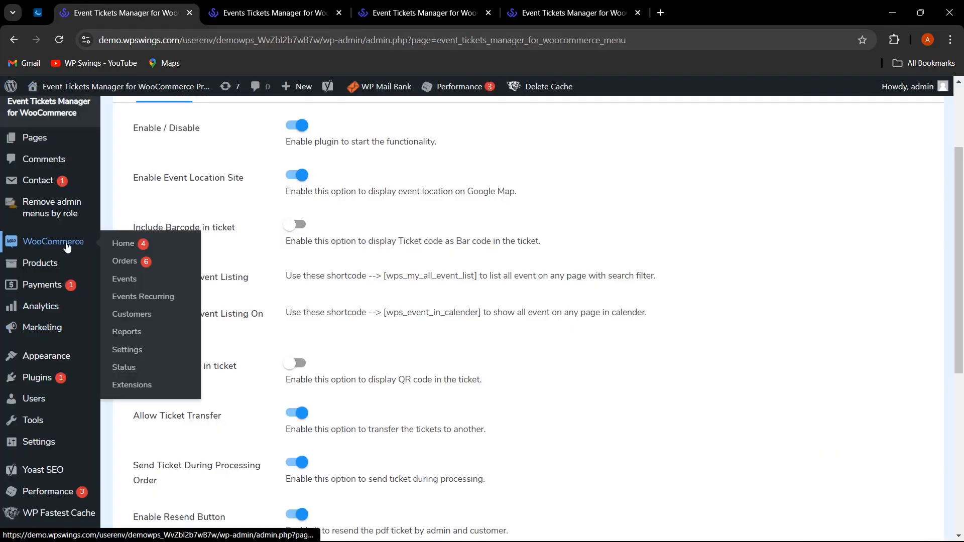
{"action": "left_click", "coordinate": [108, 259]}
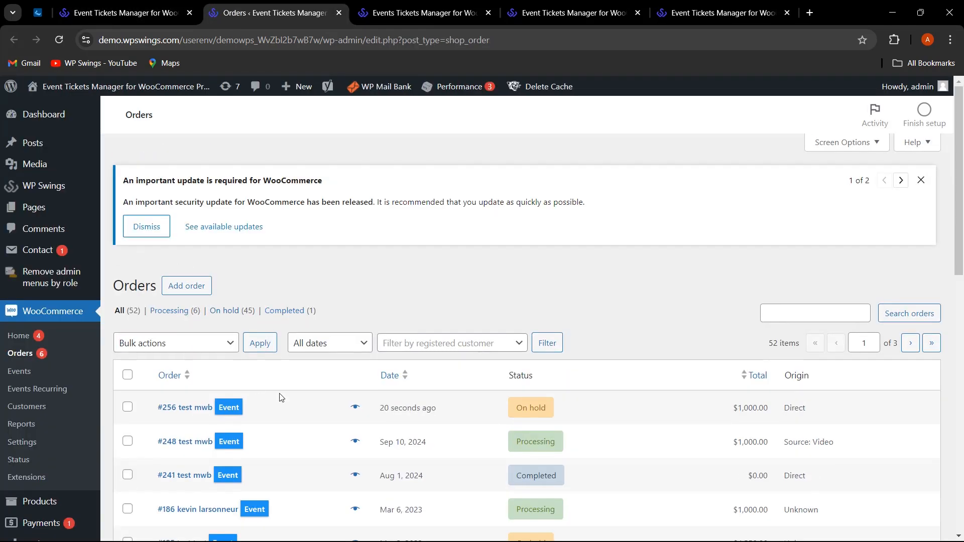
{"action": "scroll", "coordinate": [261, 387], "scroll_direction": "down", "scroll_amount": 1}
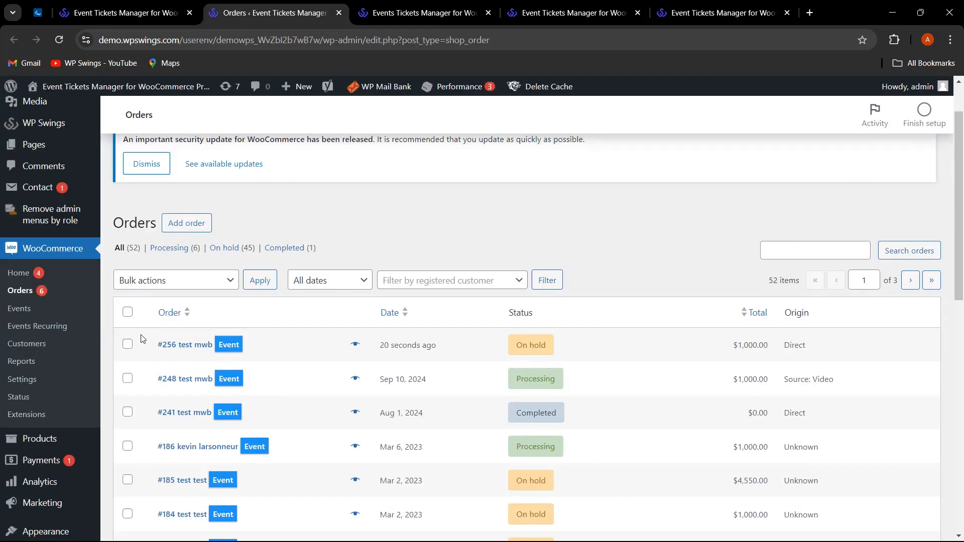
{"action": "left_click", "coordinate": [128, 345]}
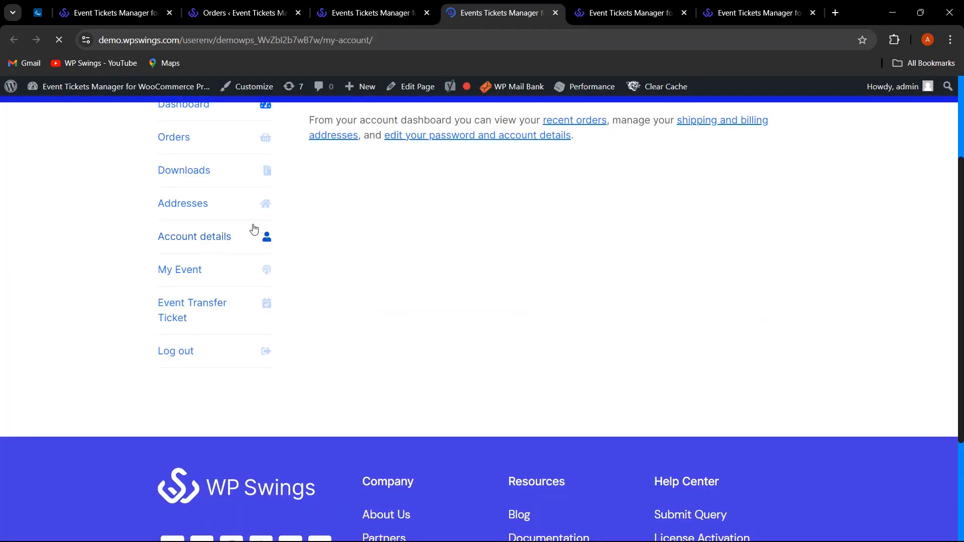
Show the My Event list of purchased events in My Account, dismissing the promo banners.
{"action": "left_click", "coordinate": [942, 113]}
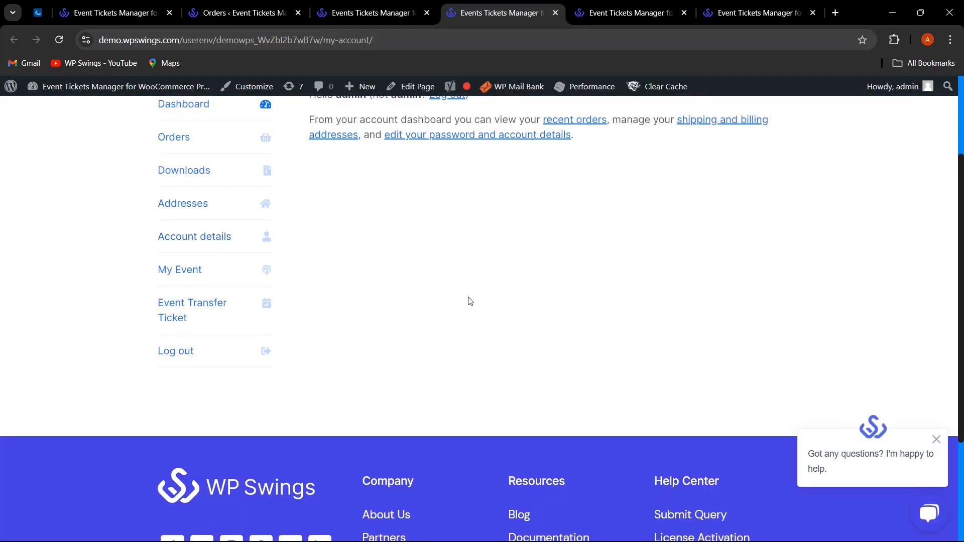
{"action": "left_click", "coordinate": [188, 271]}
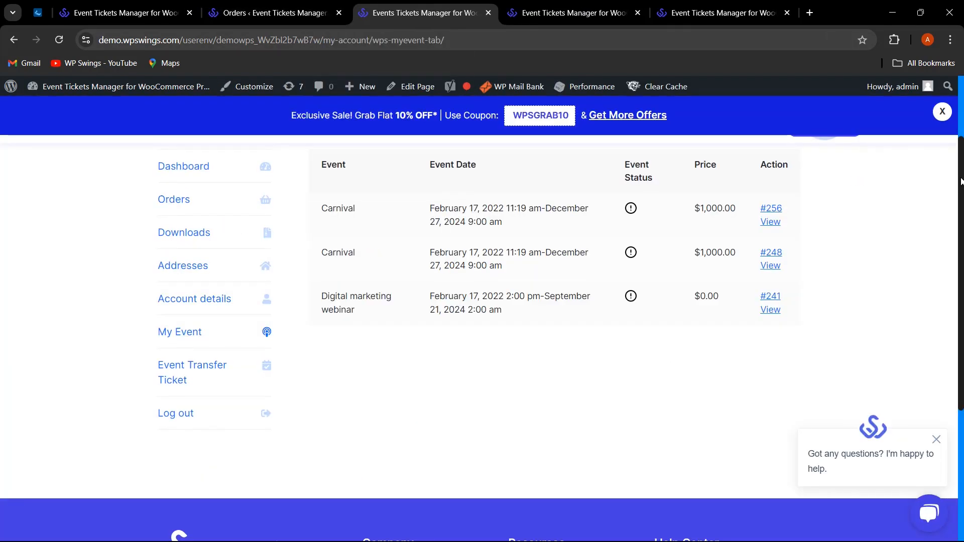
{"action": "left_click", "coordinate": [943, 113]}
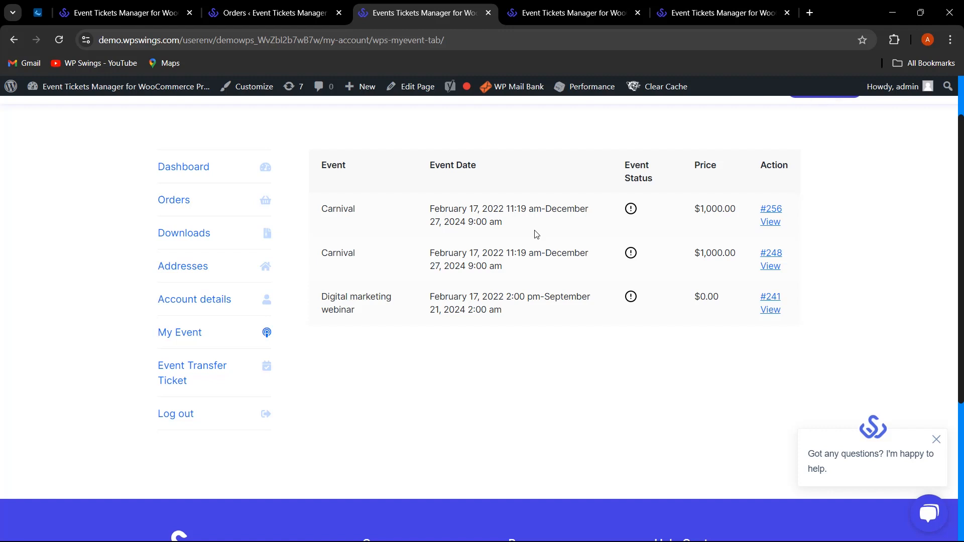
{"action": "left_click", "coordinate": [770, 222]}
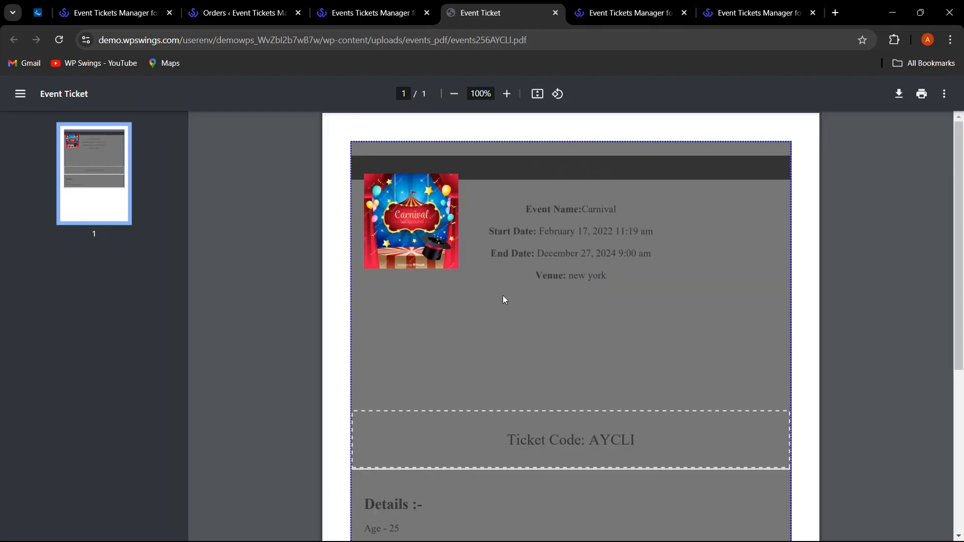
{"action": "scroll", "coordinate": [550, 310], "scroll_direction": "down", "scroll_amount": 5}
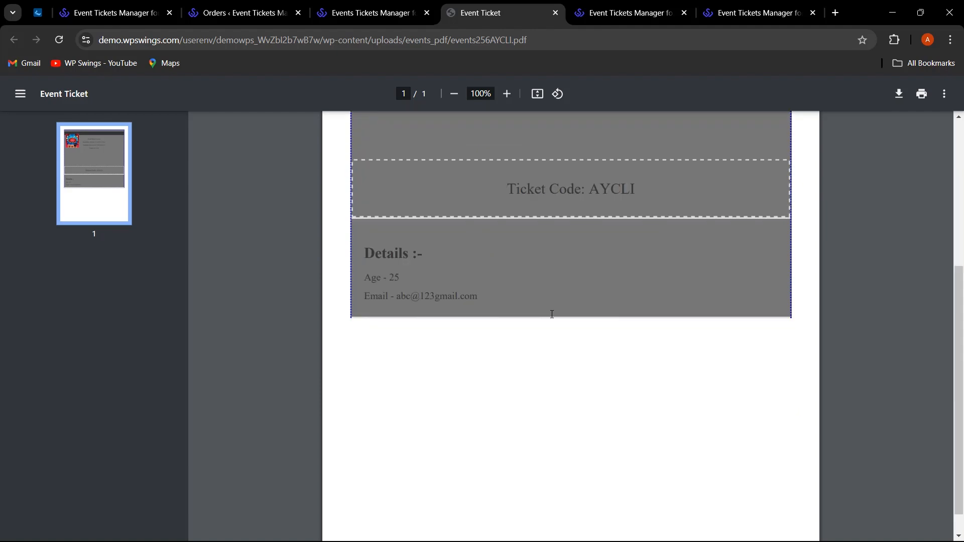
{"action": "scroll", "coordinate": [553, 315], "scroll_direction": "up", "scroll_amount": 5}
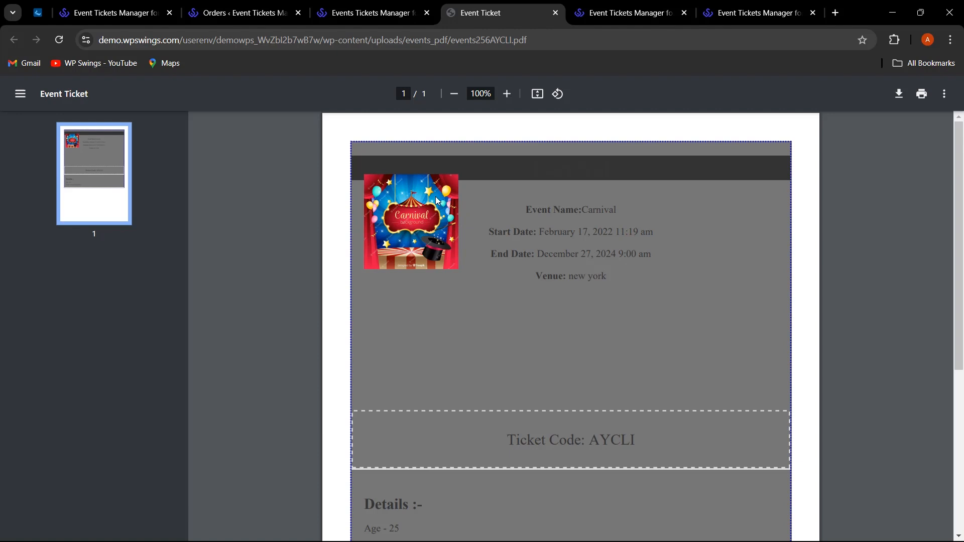
{"action": "scroll", "coordinate": [467, 237], "scroll_direction": "down", "scroll_amount": 1}
{"action": "scroll", "coordinate": [562, 323], "scroll_direction": "up", "scroll_amount": 1}
{"action": "scroll", "coordinate": [603, 323], "scroll_direction": "down", "scroll_amount": 2}
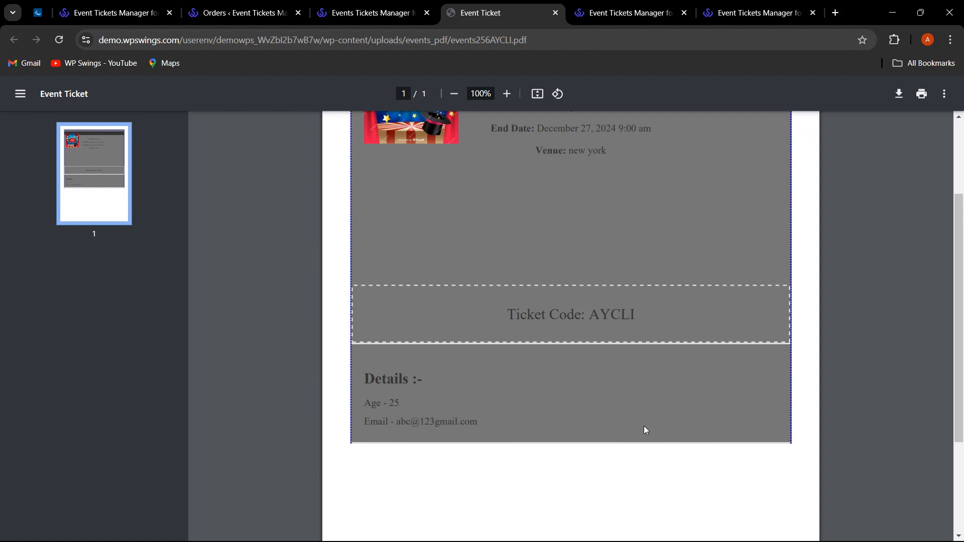
{"action": "scroll", "coordinate": [646, 431], "scroll_direction": "up", "scroll_amount": 2}
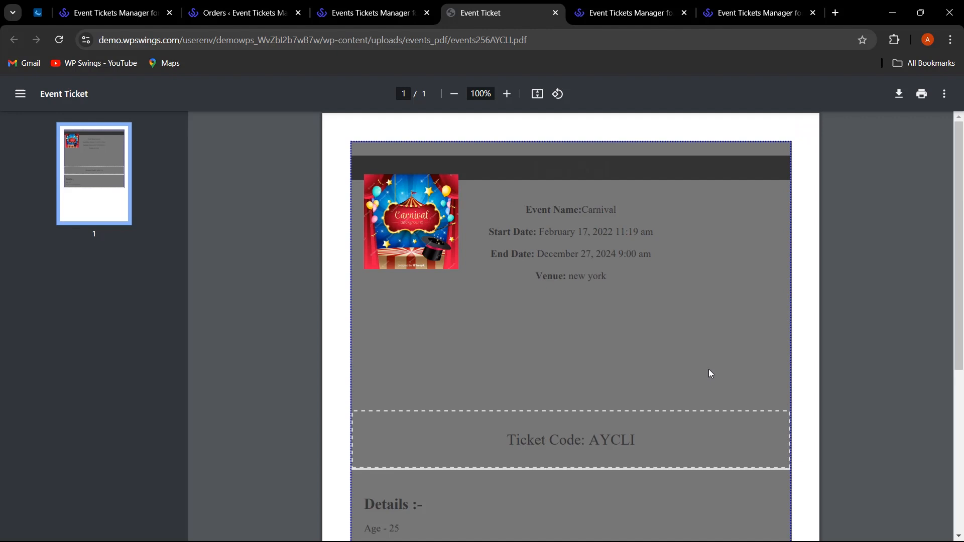
{"action": "scroll", "coordinate": [708, 370], "scroll_direction": "down", "scroll_amount": 1}
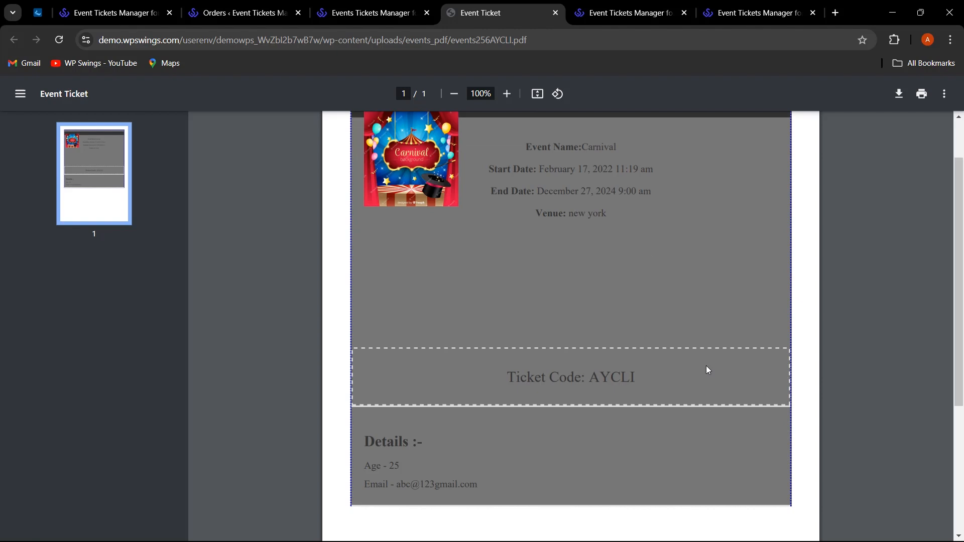
{"action": "scroll", "coordinate": [706, 370], "scroll_direction": "up", "scroll_amount": 1}
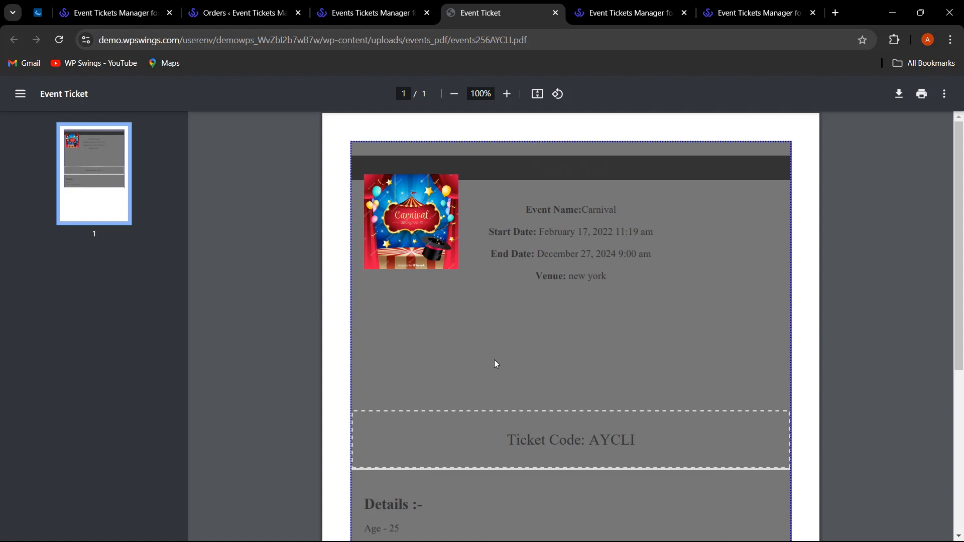
Resend the ticket PDF mail from order #256's page, then return to the plugin's general settings.
{"action": "left_click", "coordinate": [241, 12]}
{"action": "scroll", "coordinate": [321, 349], "scroll_direction": "down", "scroll_amount": 2}
{"action": "left_click", "coordinate": [190, 319]}
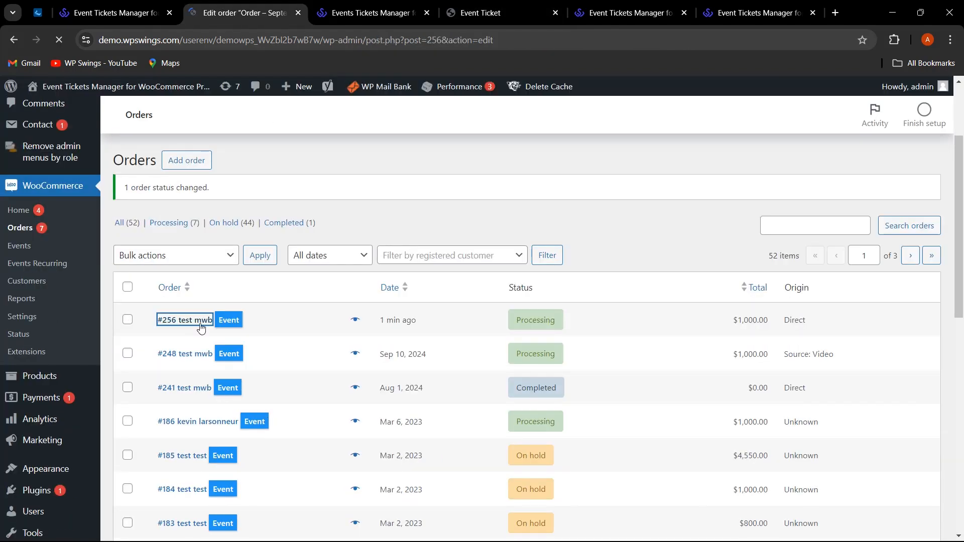
{"action": "scroll", "coordinate": [291, 346], "scroll_direction": "down", "scroll_amount": 20}
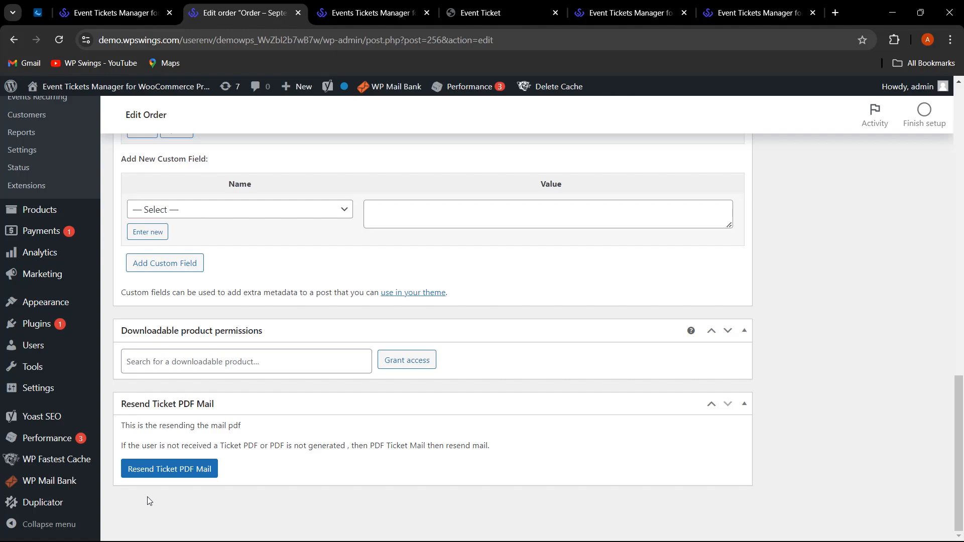
{"action": "left_click", "coordinate": [243, 14]}
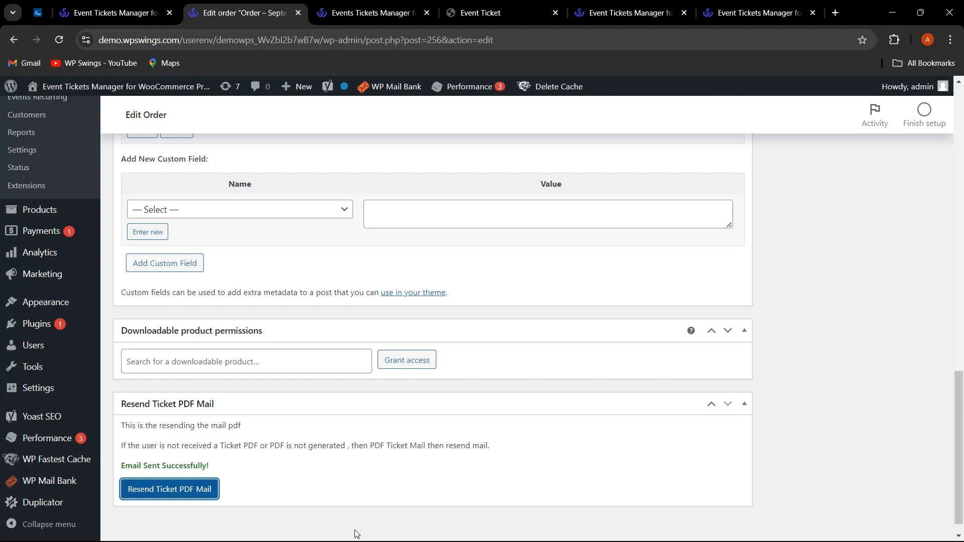
{"action": "key", "text": "ctrl+shift+Tab"}
{"action": "scroll", "coordinate": [430, 354], "scroll_direction": "up", "scroll_amount": 2}
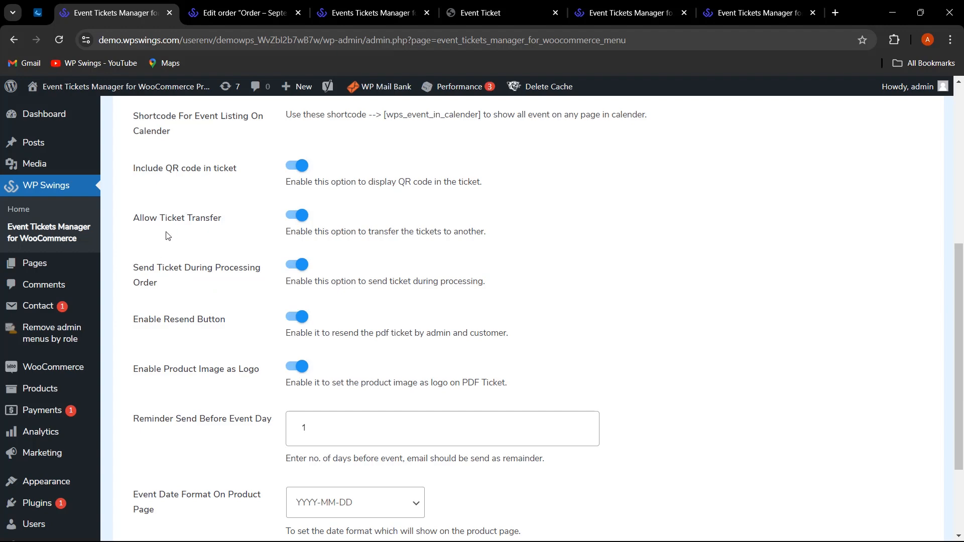
In My Account's Event Transfer Ticket form, choose the Carnival event.
{"action": "left_click", "coordinate": [376, 3]}
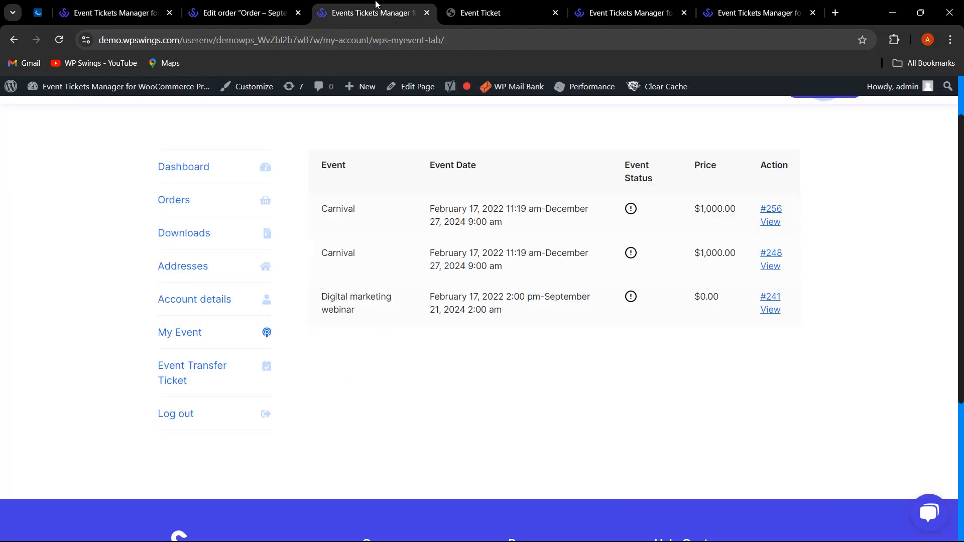
{"action": "left_click", "coordinate": [216, 381]}
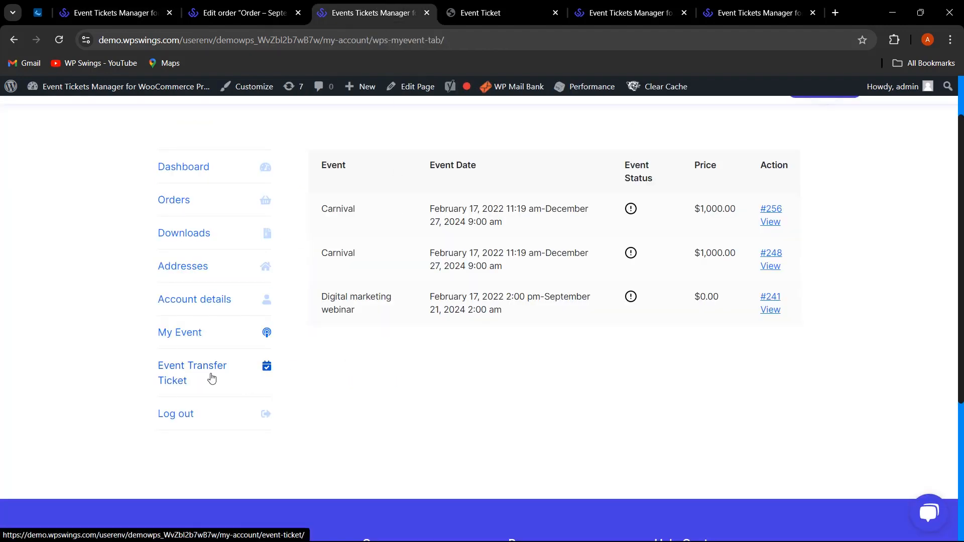
{"action": "left_click", "coordinate": [943, 112]}
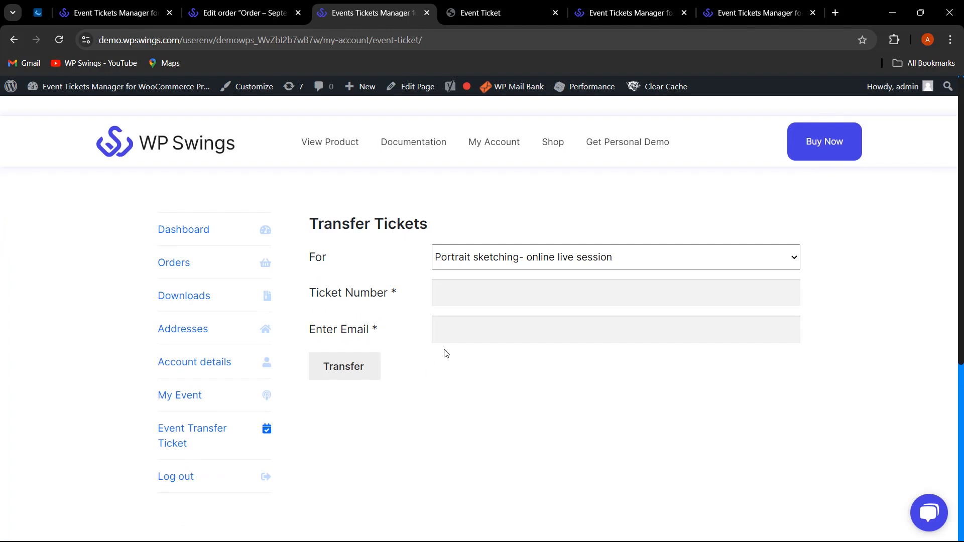
{"action": "left_click", "coordinate": [701, 260]}
{"action": "left_click", "coordinate": [494, 331]}
Paste the Carnival ticket number, enter the recipient's e-mail address and submit the transfer.
{"action": "left_click", "coordinate": [517, 295]}
{"action": "type", "text": "AYCLI"}
{"action": "left_click", "coordinate": [502, 319]}
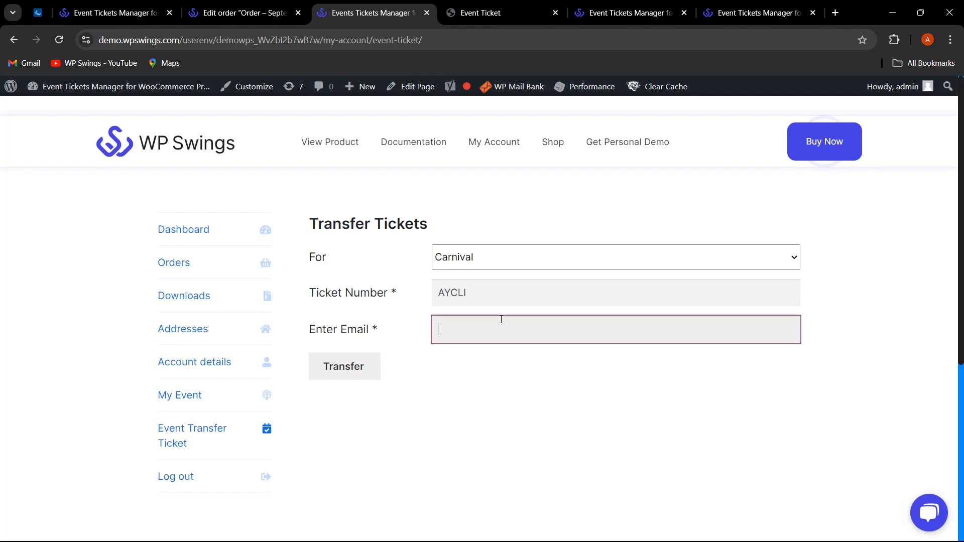
{"action": "left_click", "coordinate": [359, 368]}
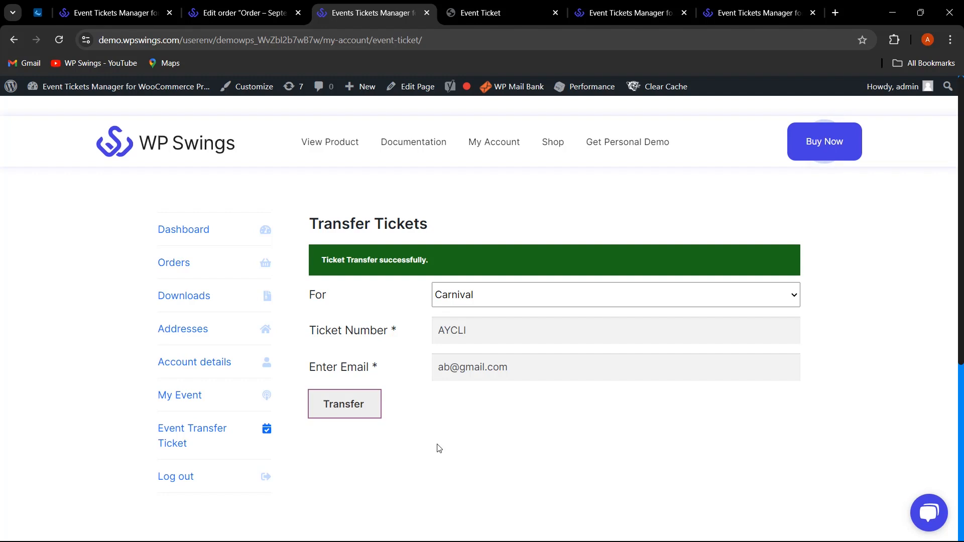
{"action": "left_click", "coordinate": [136, 4]}
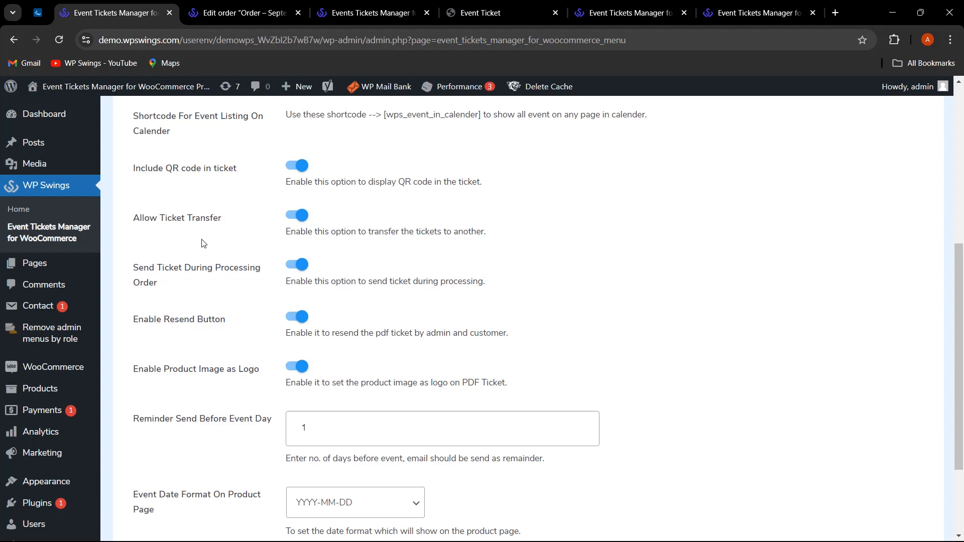
Switch Allow Ticket Transfer off, then back on, and save the general settings.
{"action": "left_click", "coordinate": [296, 217]}
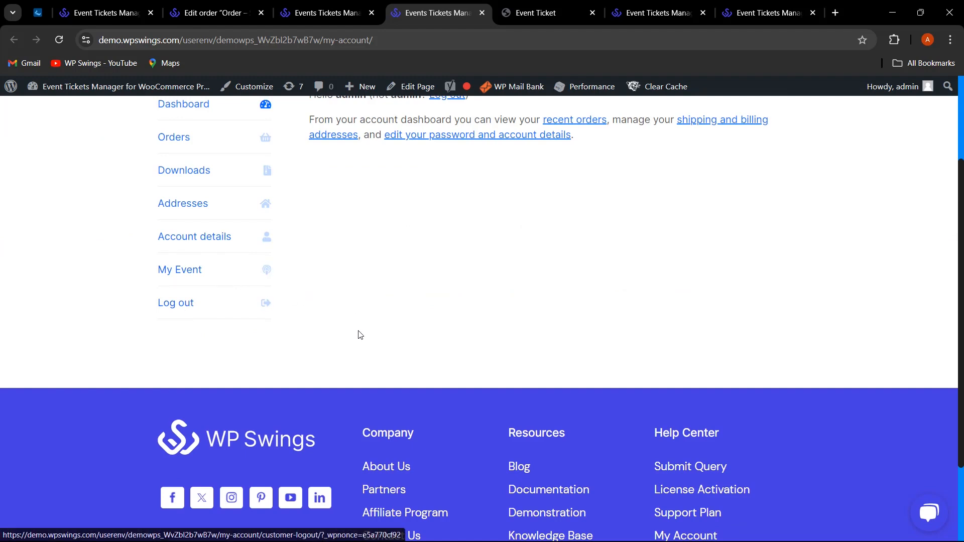
{"action": "left_click", "coordinate": [100, 13]}
{"action": "scroll", "coordinate": [396, 381], "scroll_direction": "down", "scroll_amount": 2}
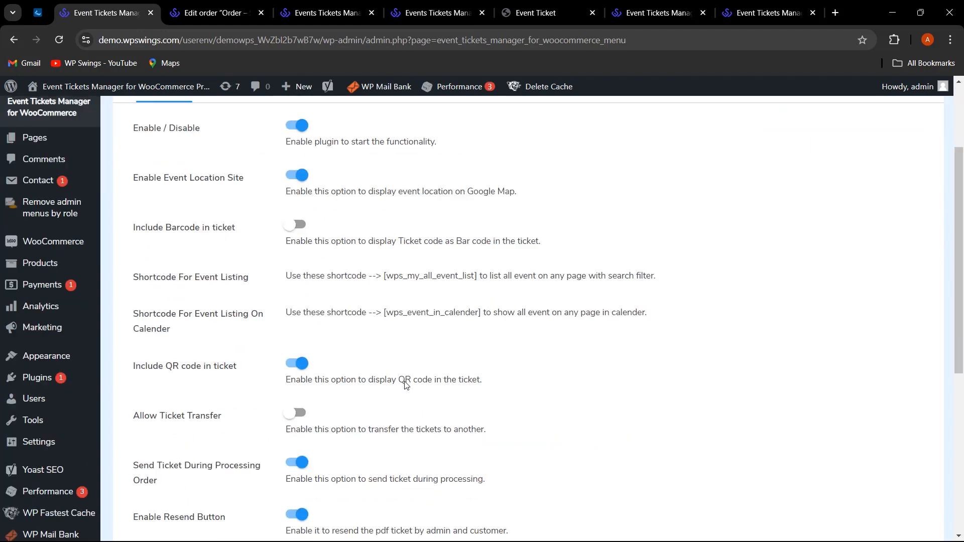
{"action": "left_click", "coordinate": [295, 414]}
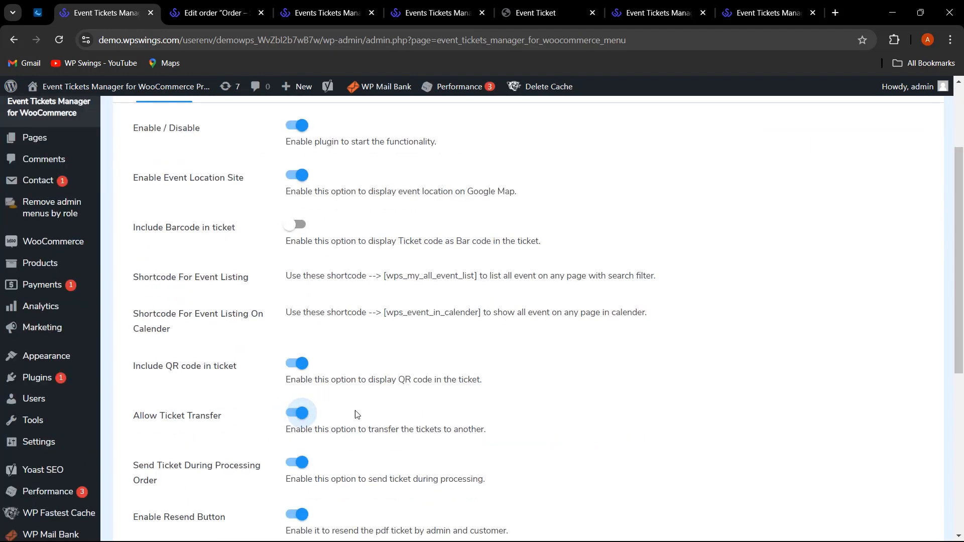
{"action": "scroll", "coordinate": [355, 415], "scroll_direction": "down", "scroll_amount": 6}
{"action": "left_click", "coordinate": [146, 447]}
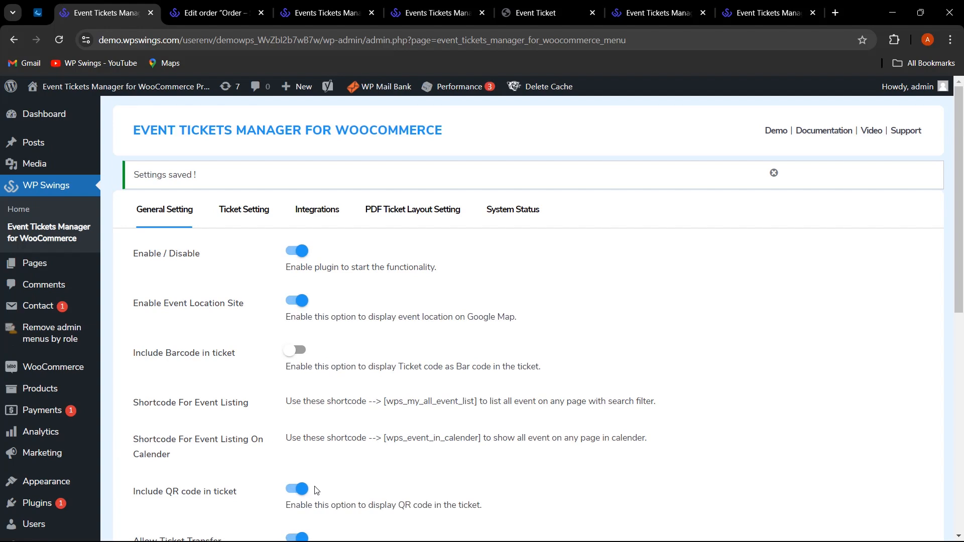
Open the Ticket Setting tab and review the email subject, PDF content and logo fields.
{"action": "left_click", "coordinate": [253, 214]}
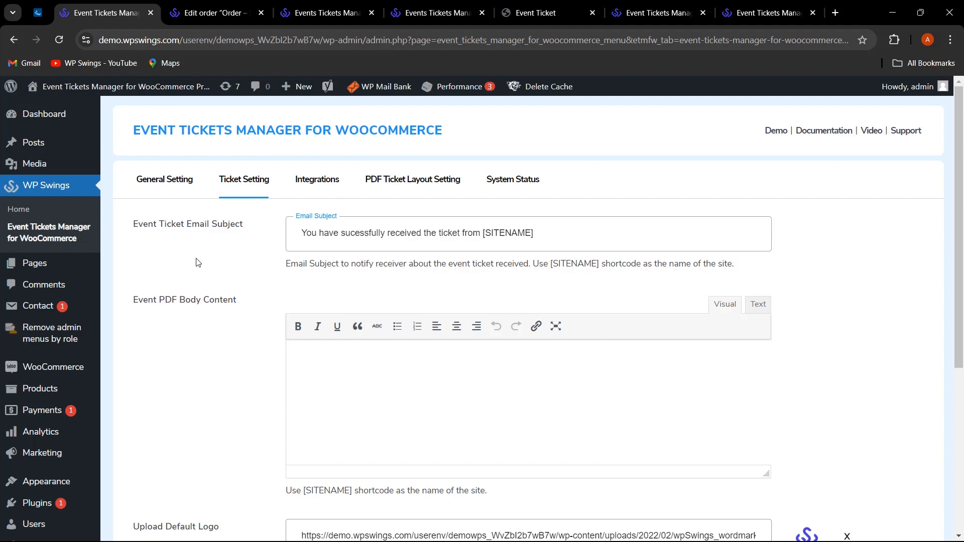
{"action": "scroll", "coordinate": [252, 253], "scroll_direction": "down", "scroll_amount": 3}
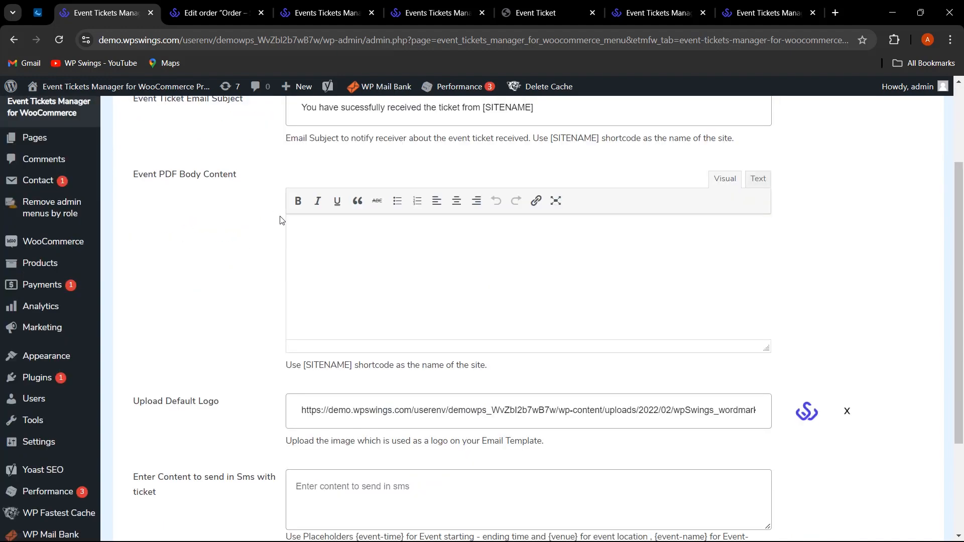
{"action": "scroll", "coordinate": [280, 221], "scroll_direction": "down", "scroll_amount": 3}
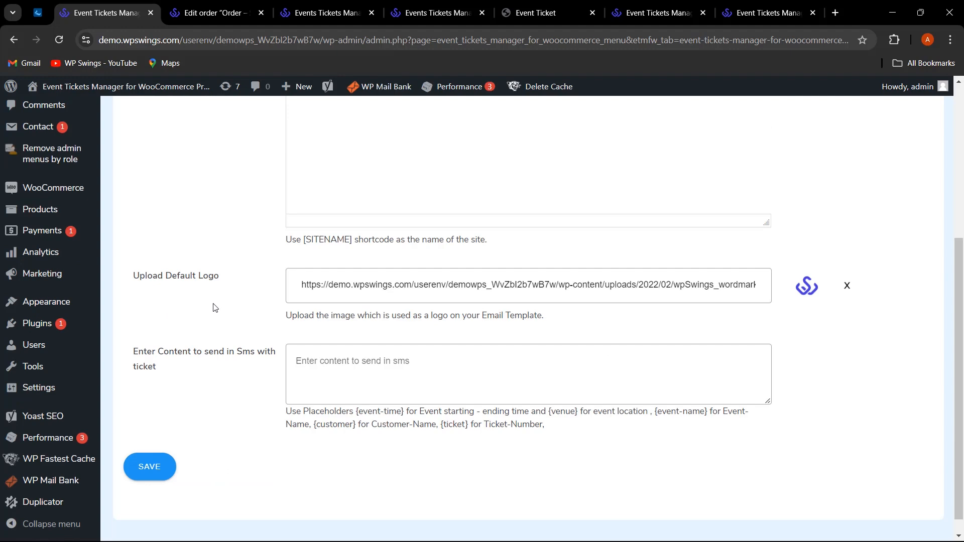
{"action": "scroll", "coordinate": [216, 308], "scroll_direction": "up", "scroll_amount": 1}
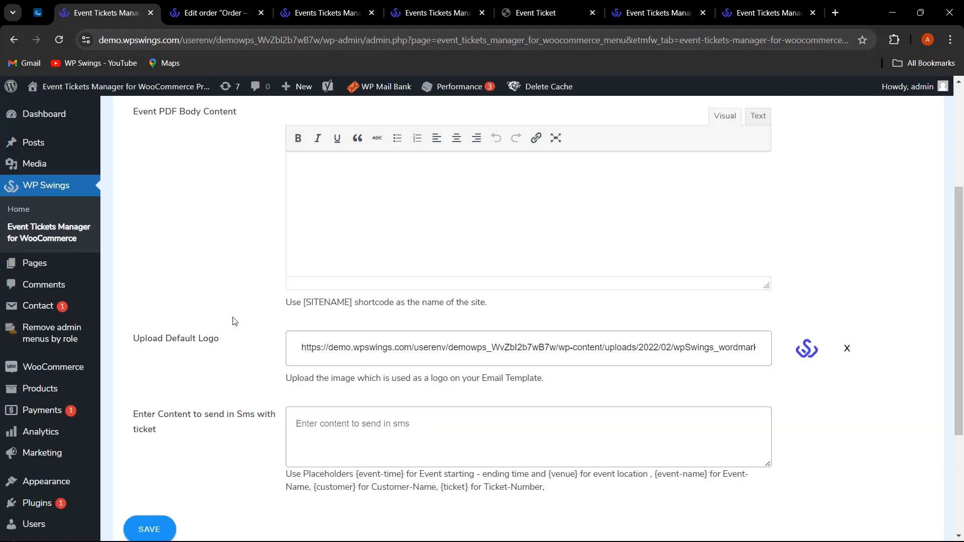
{"action": "scroll", "coordinate": [243, 377], "scroll_direction": "up", "scroll_amount": 3}
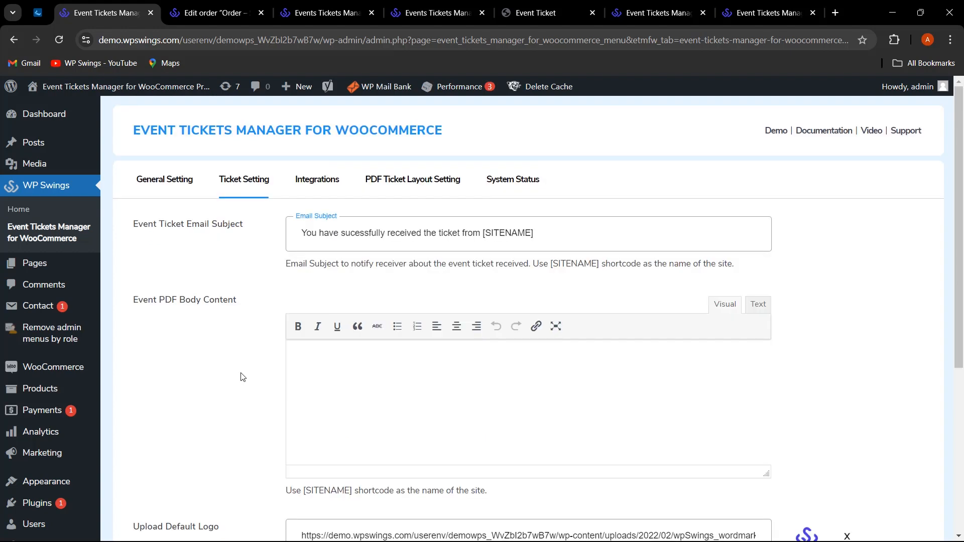
Open the Integrations tab and scroll through the Google API key and Twilio fields.
{"action": "left_click", "coordinate": [315, 185]}
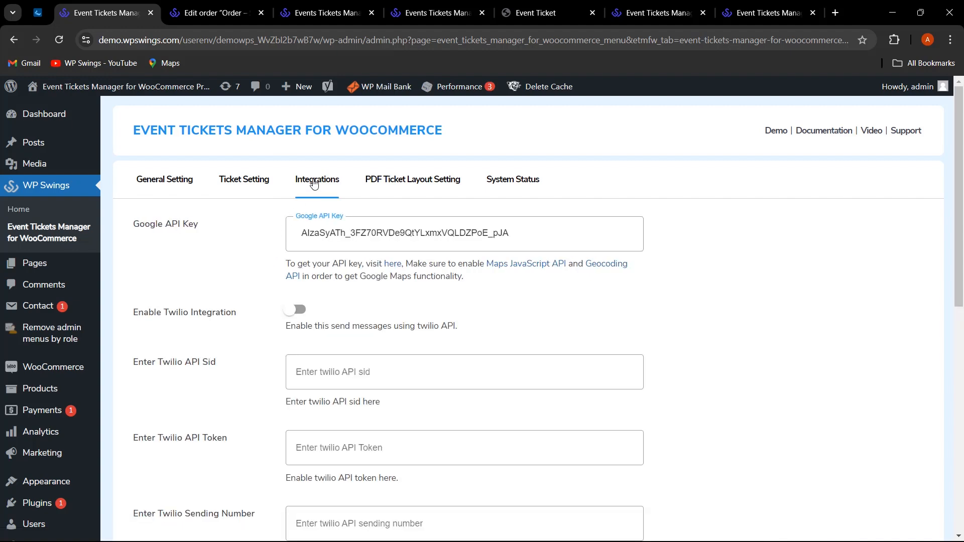
{"action": "scroll", "coordinate": [184, 258], "scroll_direction": "down", "scroll_amount": 1}
{"action": "scroll", "coordinate": [188, 245], "scroll_direction": "up", "scroll_amount": 1}
{"action": "scroll", "coordinate": [209, 240], "scroll_direction": "down", "scroll_amount": 1}
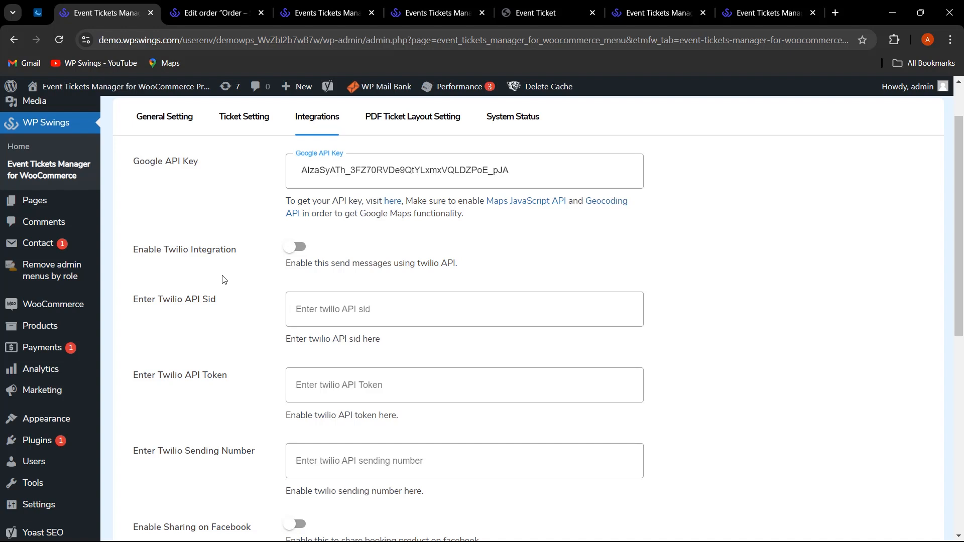
{"action": "scroll", "coordinate": [224, 286], "scroll_direction": "down", "scroll_amount": 1}
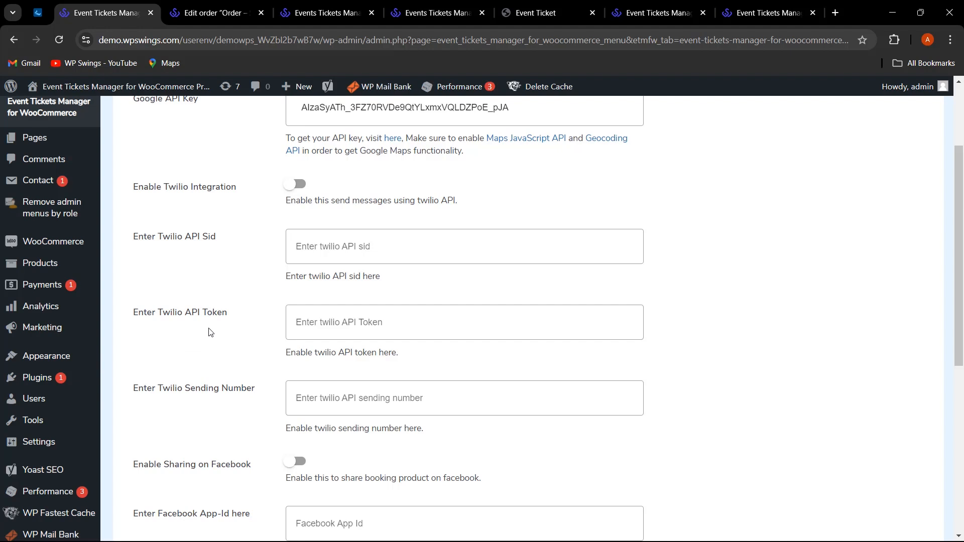
{"action": "scroll", "coordinate": [211, 329], "scroll_direction": "down", "scroll_amount": 3}
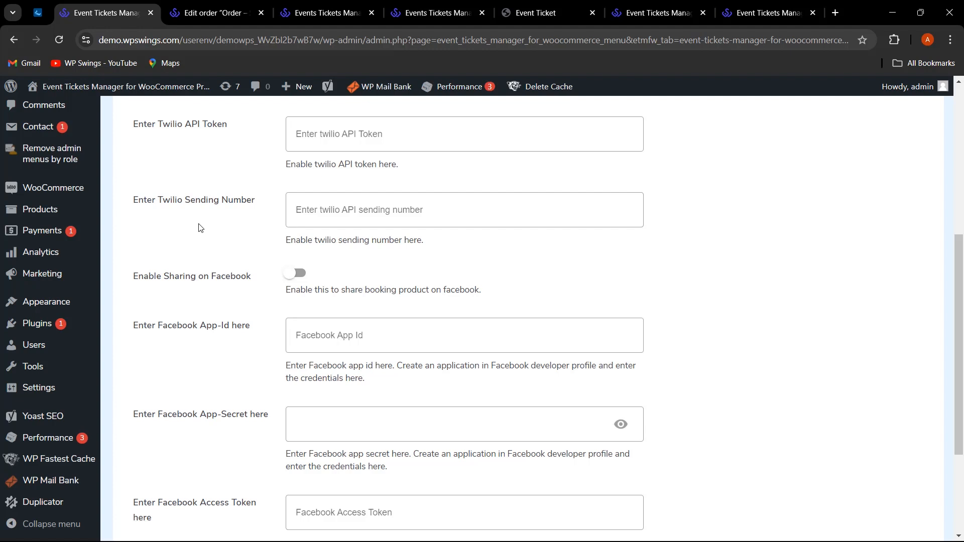
{"action": "scroll", "coordinate": [201, 229], "scroll_direction": "down", "scroll_amount": 1}
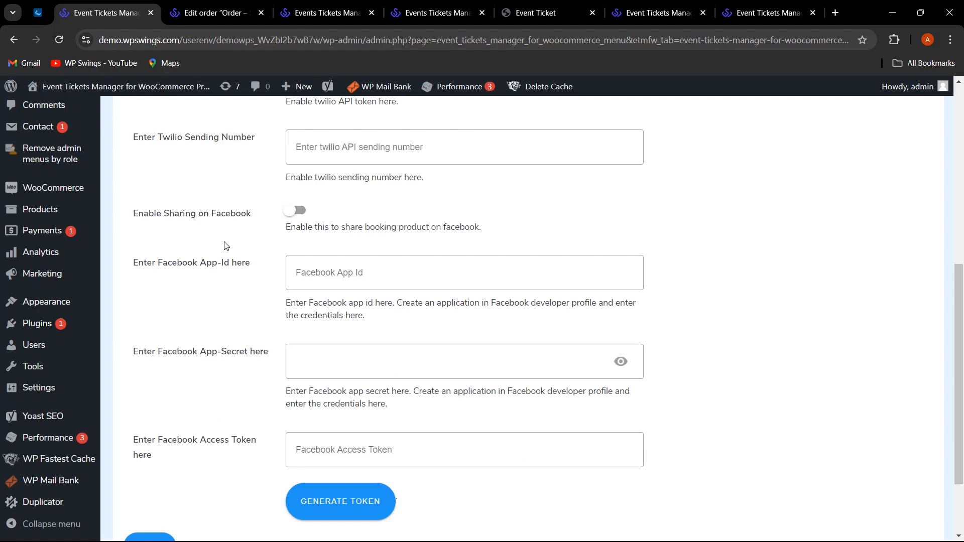
Toggle Facebook sharing on and back off, leaving it disabled.
{"action": "left_click", "coordinate": [291, 210]}
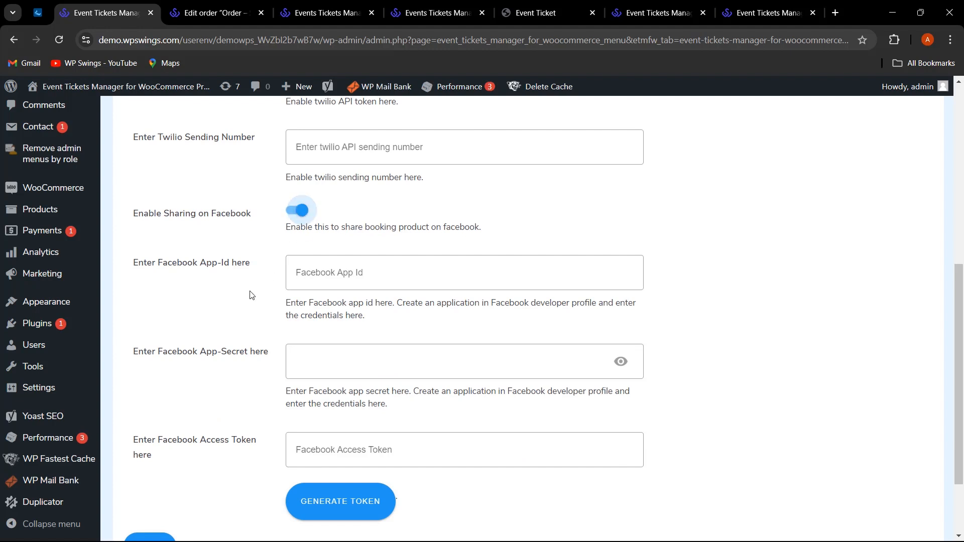
{"action": "left_click", "coordinate": [296, 211]}
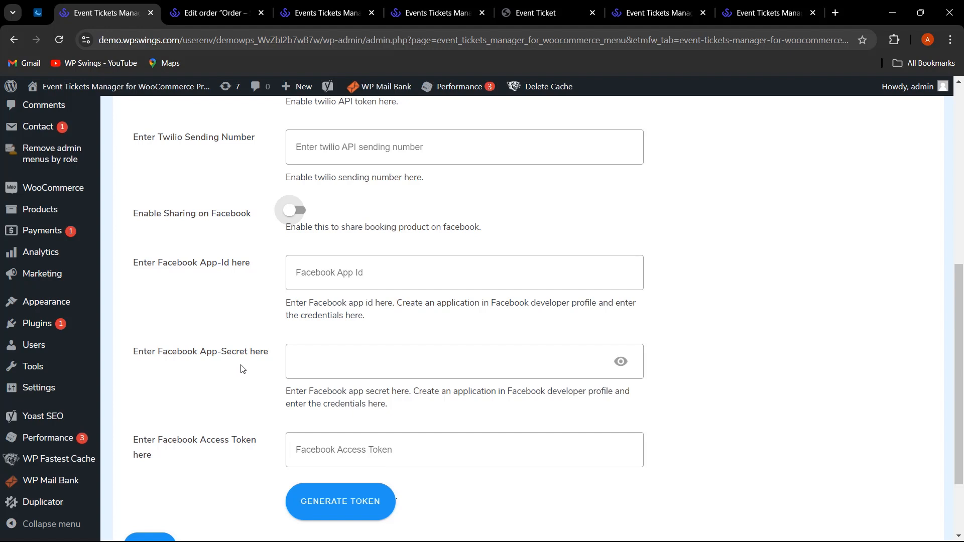
{"action": "scroll", "coordinate": [221, 457], "scroll_direction": "down", "scroll_amount": 1}
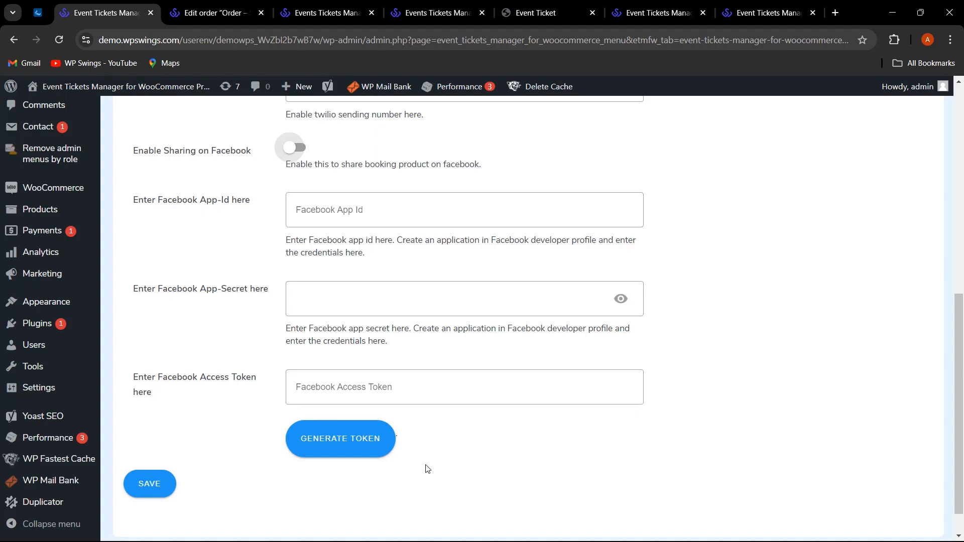
{"action": "scroll", "coordinate": [442, 464], "scroll_direction": "up", "scroll_amount": 2}
{"action": "scroll", "coordinate": [442, 464], "scroll_direction": "up", "scroll_amount": 5}
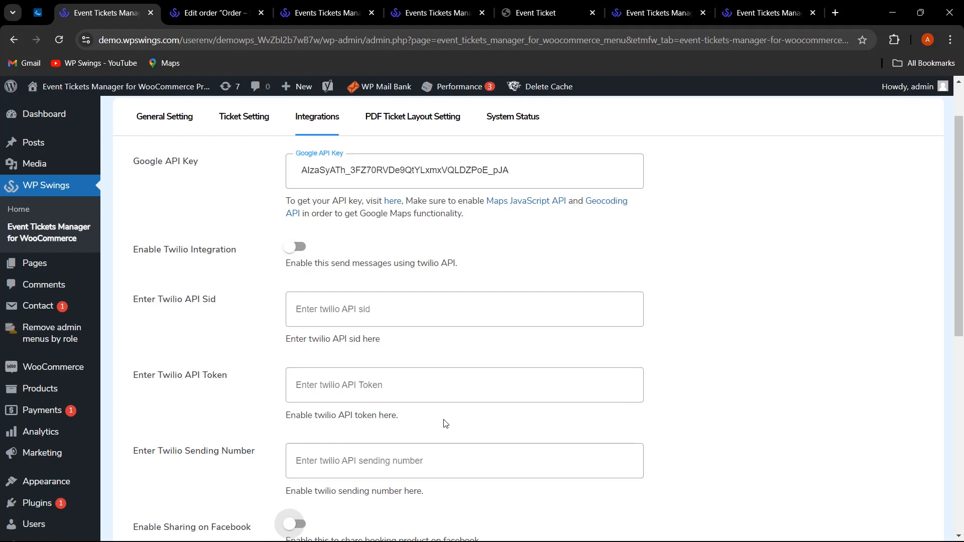
{"action": "scroll", "coordinate": [446, 422], "scroll_direction": "up", "scroll_amount": 1}
{"action": "scroll", "coordinate": [628, 329], "scroll_direction": "down", "scroll_amount": 2}
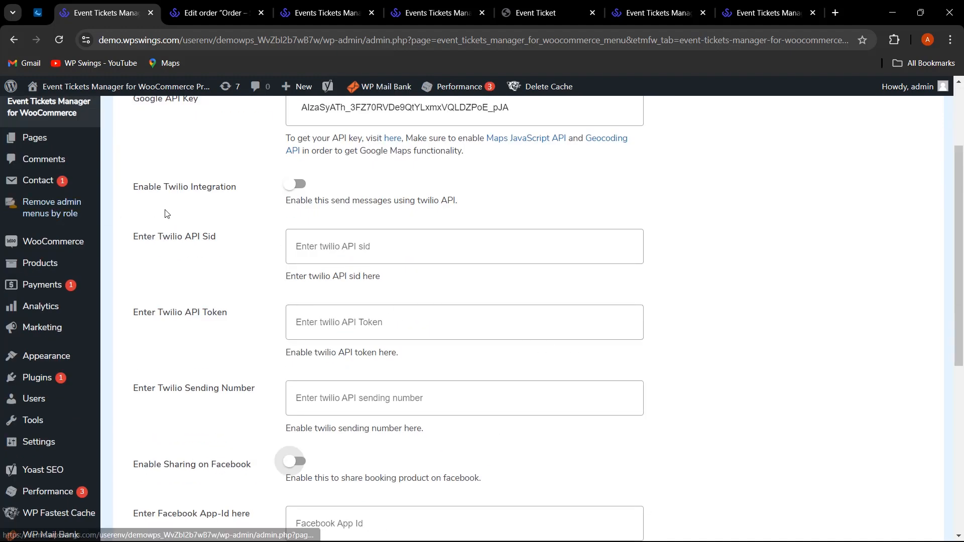
{"action": "scroll", "coordinate": [294, 230], "scroll_direction": "down", "scroll_amount": 3}
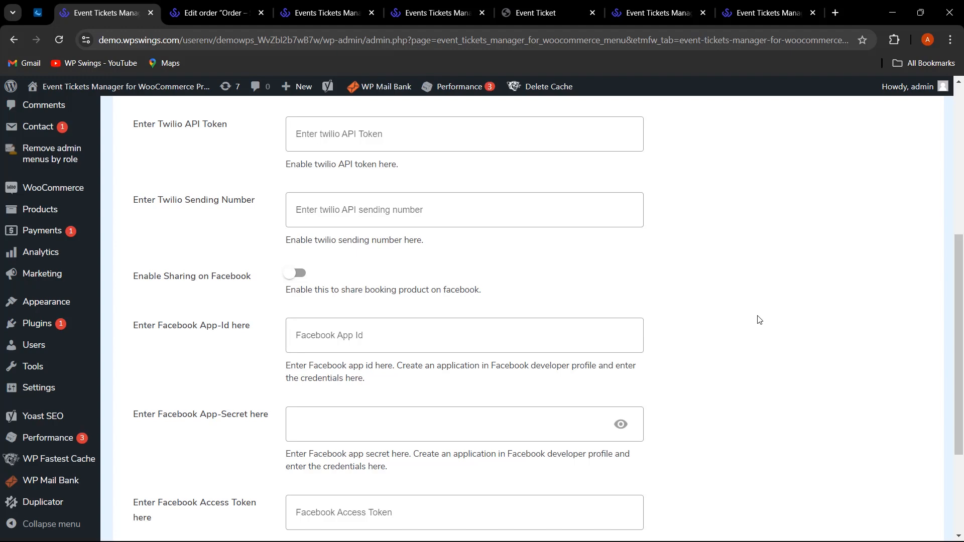
{"action": "scroll", "coordinate": [760, 320], "scroll_direction": "up", "scroll_amount": 6}
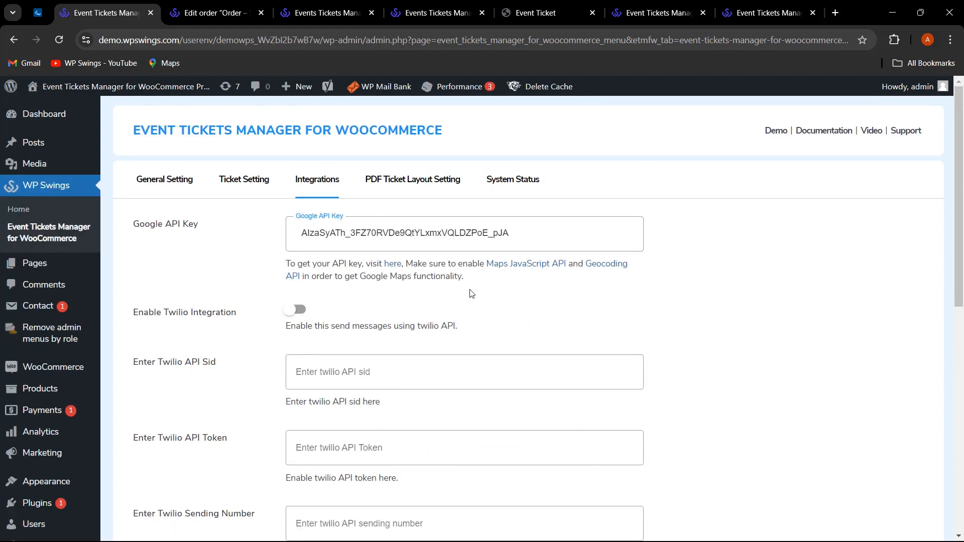
Open the PDF Ticket Layout Setting tab and browse the available ticket templates.
{"action": "left_click", "coordinate": [431, 187]}
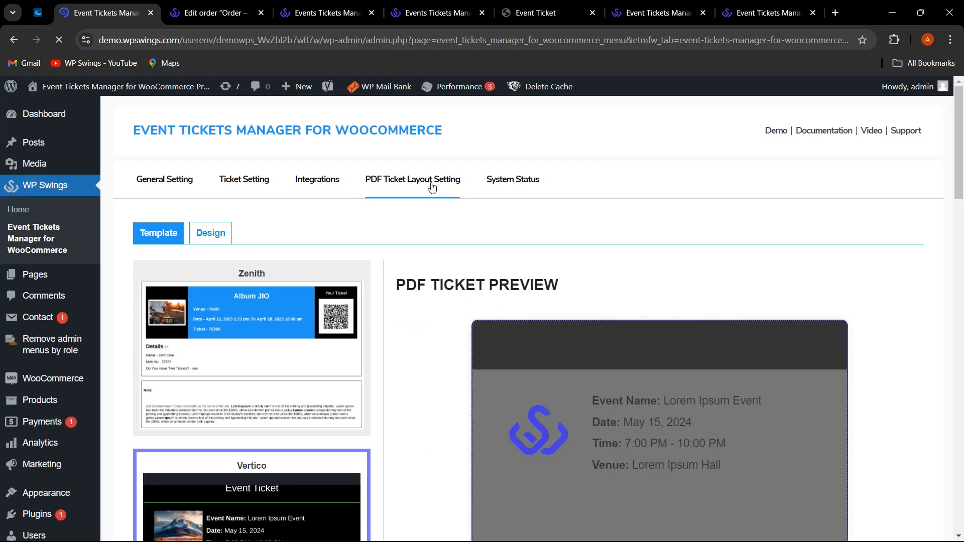
{"action": "scroll", "coordinate": [389, 233], "scroll_direction": "down", "scroll_amount": 2}
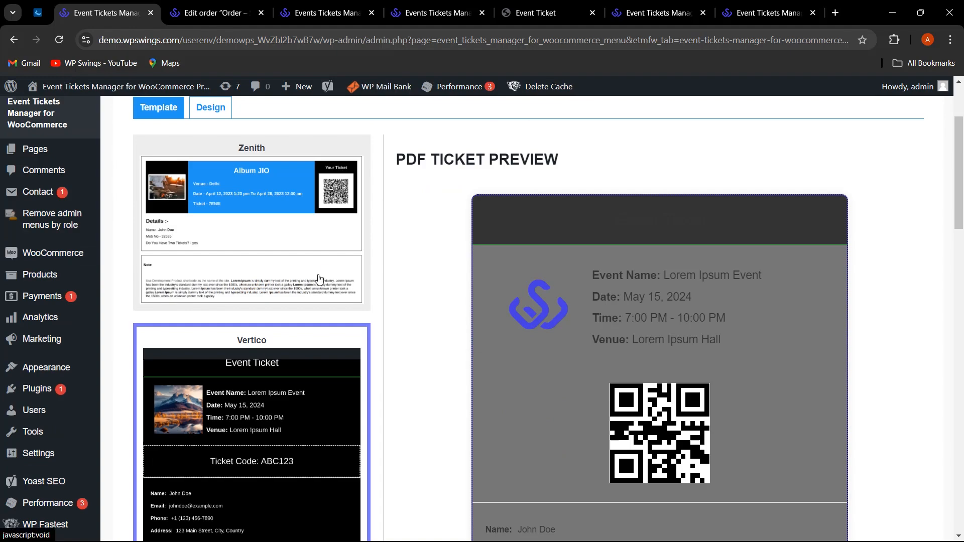
{"action": "scroll", "coordinate": [319, 278], "scroll_direction": "down", "scroll_amount": 10}
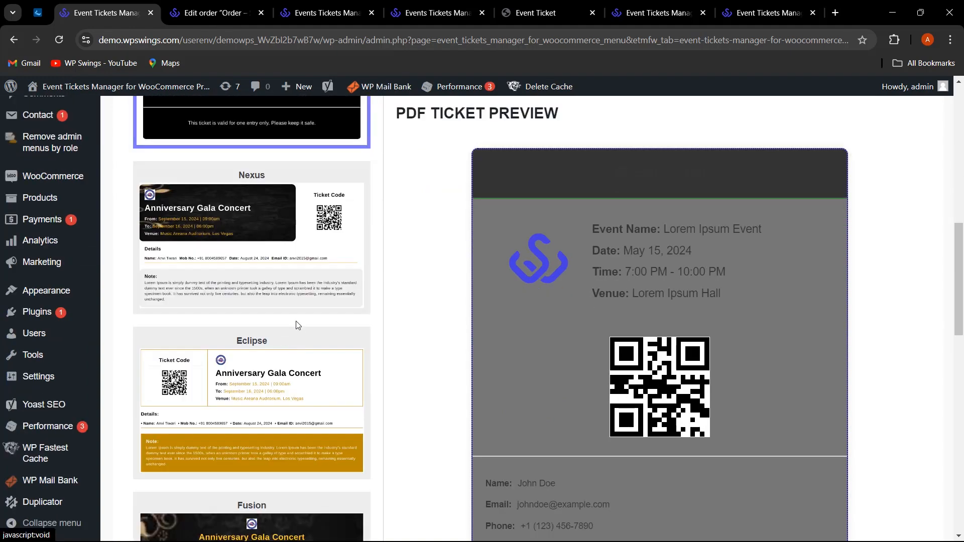
{"action": "scroll", "coordinate": [298, 326], "scroll_direction": "up", "scroll_amount": 6}
{"action": "scroll", "coordinate": [298, 325], "scroll_direction": "down", "scroll_amount": 4}
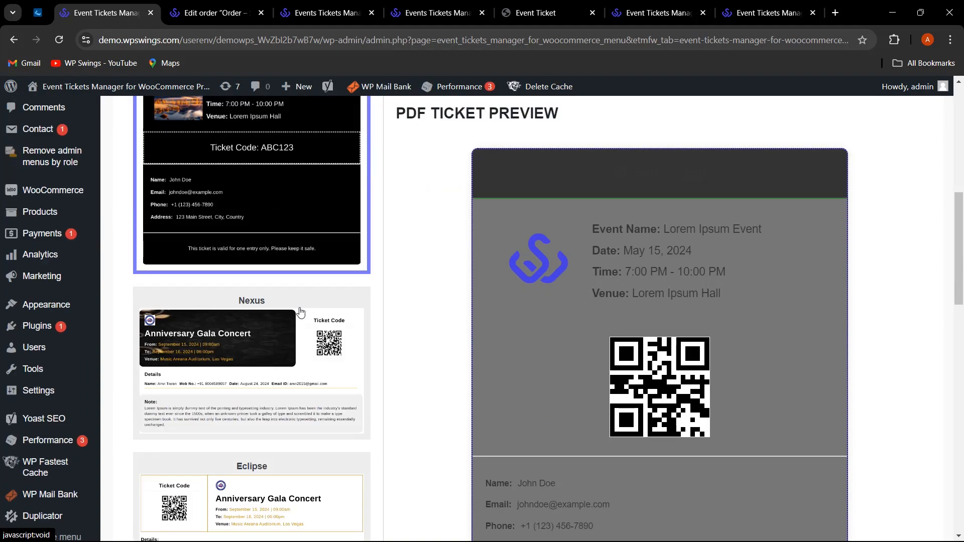
{"action": "scroll", "coordinate": [299, 315], "scroll_direction": "down", "scroll_amount": 3}
{"action": "scroll", "coordinate": [302, 317], "scroll_direction": "down", "scroll_amount": 3}
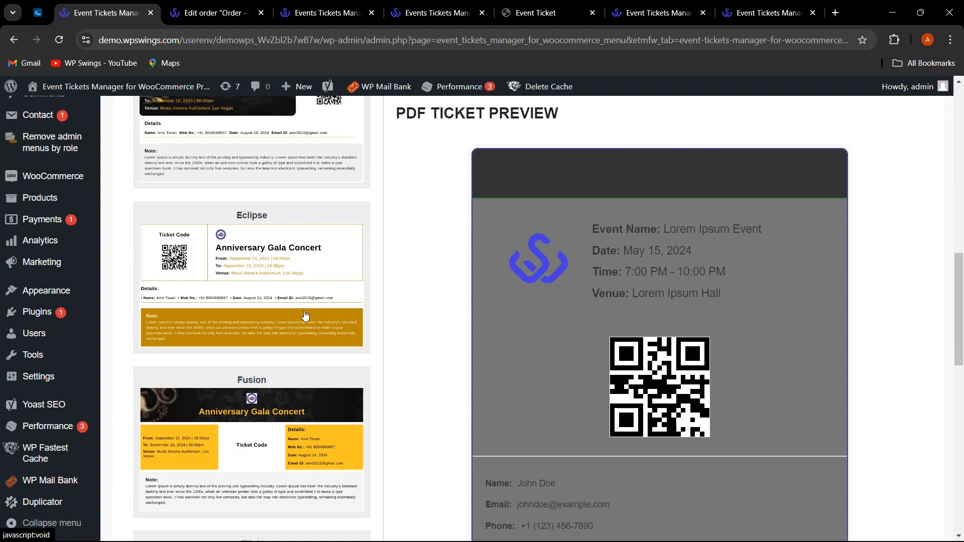
{"action": "scroll", "coordinate": [306, 317], "scroll_direction": "down", "scroll_amount": 5}
{"action": "scroll", "coordinate": [311, 329], "scroll_direction": "down", "scroll_amount": 5}
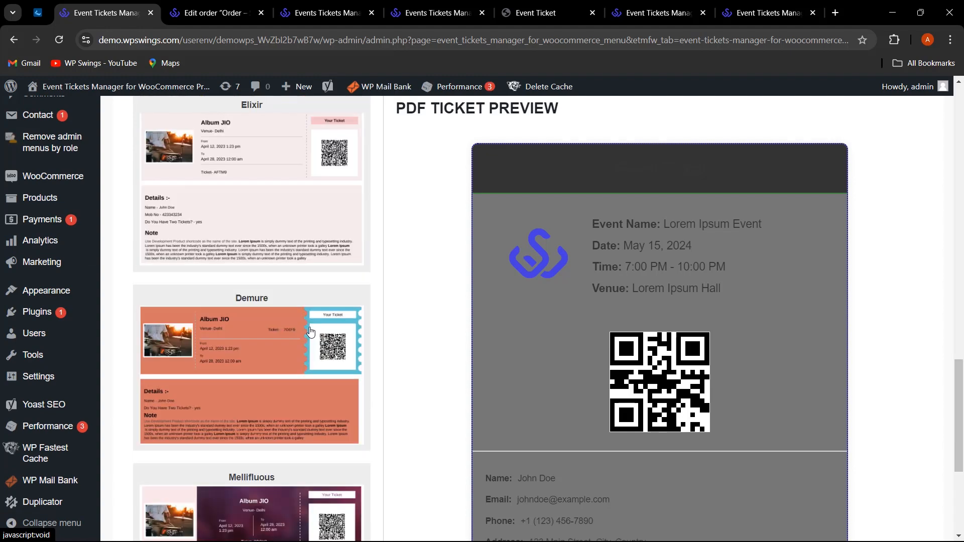
{"action": "scroll", "coordinate": [306, 331], "scroll_direction": "down", "scroll_amount": 5}
{"action": "scroll", "coordinate": [303, 325], "scroll_direction": "up", "scroll_amount": 3}
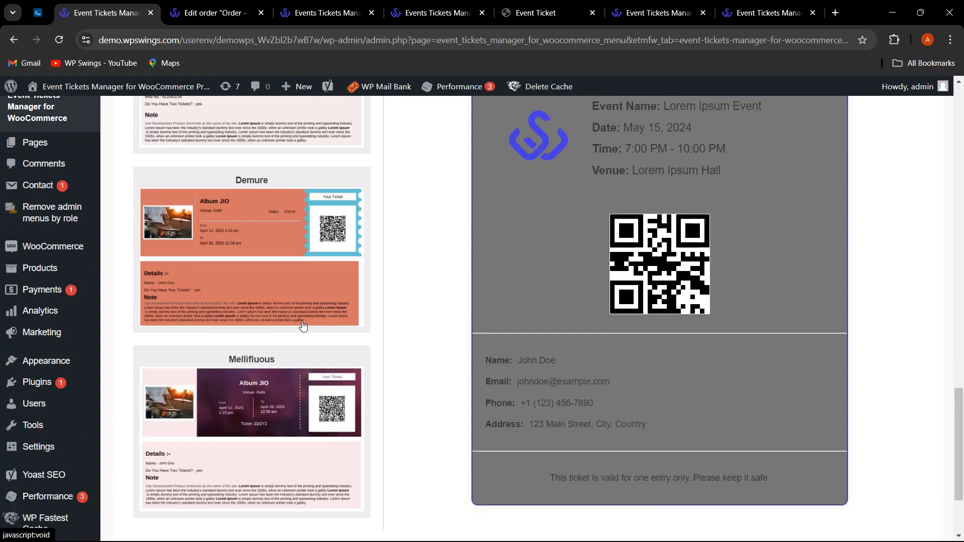
{"action": "scroll", "coordinate": [289, 284], "scroll_direction": "up", "scroll_amount": 3}
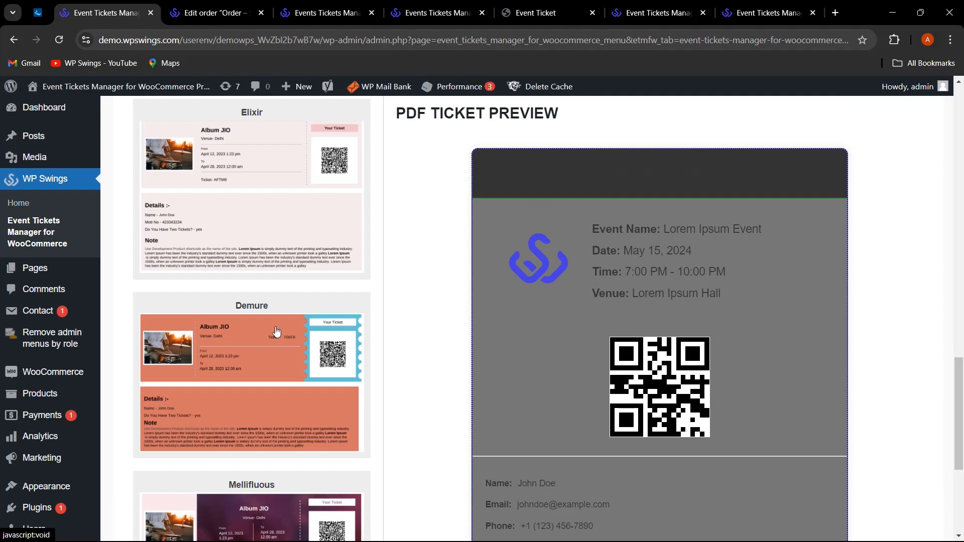
{"action": "scroll", "coordinate": [277, 332], "scroll_direction": "up", "scroll_amount": 7}
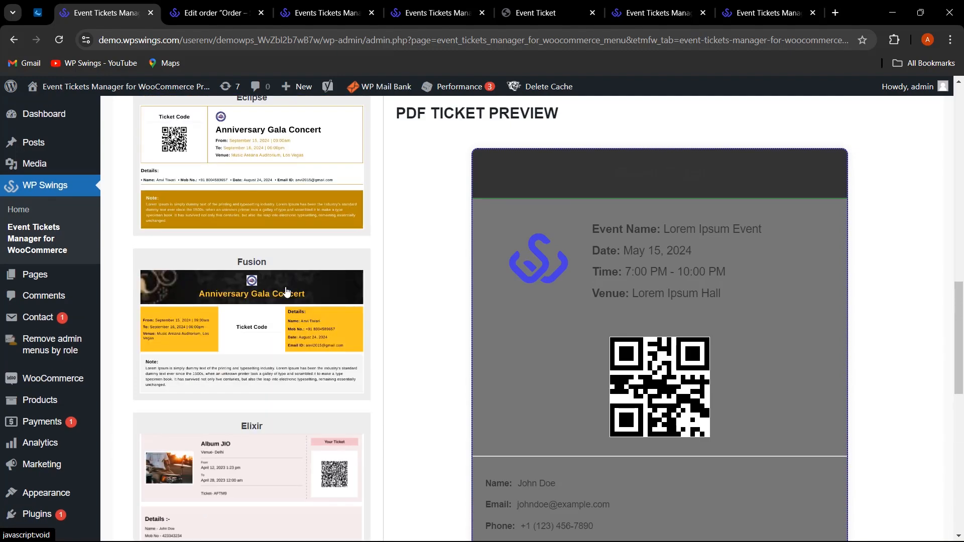
{"action": "scroll", "coordinate": [286, 293], "scroll_direction": "up", "scroll_amount": 3}
Select the Elixir template and confirm the PDF ticket layout change.
{"action": "scroll", "coordinate": [290, 301], "scroll_direction": "down", "scroll_amount": 4}
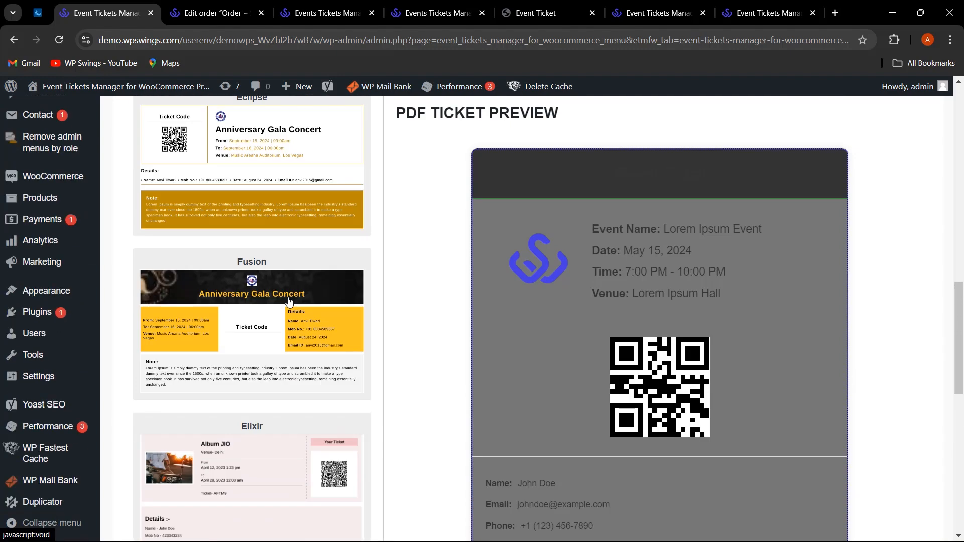
{"action": "scroll", "coordinate": [289, 301], "scroll_direction": "down", "scroll_amount": 3}
{"action": "left_click", "coordinate": [282, 307]}
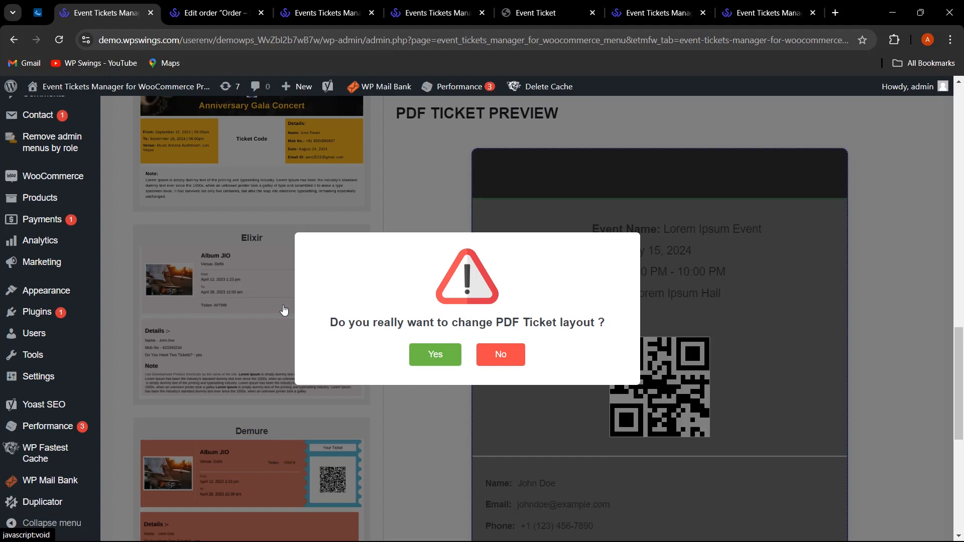
{"action": "left_click", "coordinate": [431, 359]}
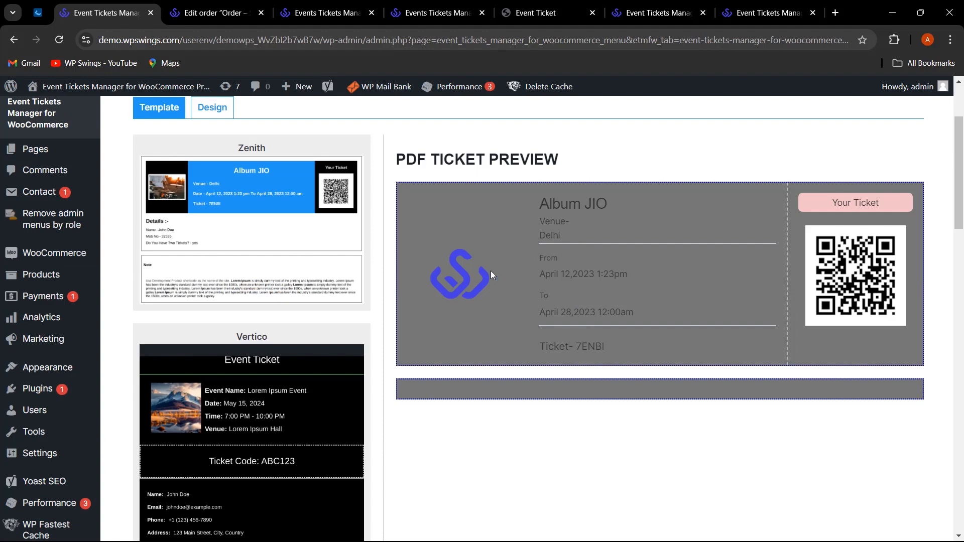
{"action": "scroll", "coordinate": [506, 327], "scroll_direction": "up", "scroll_amount": 3}
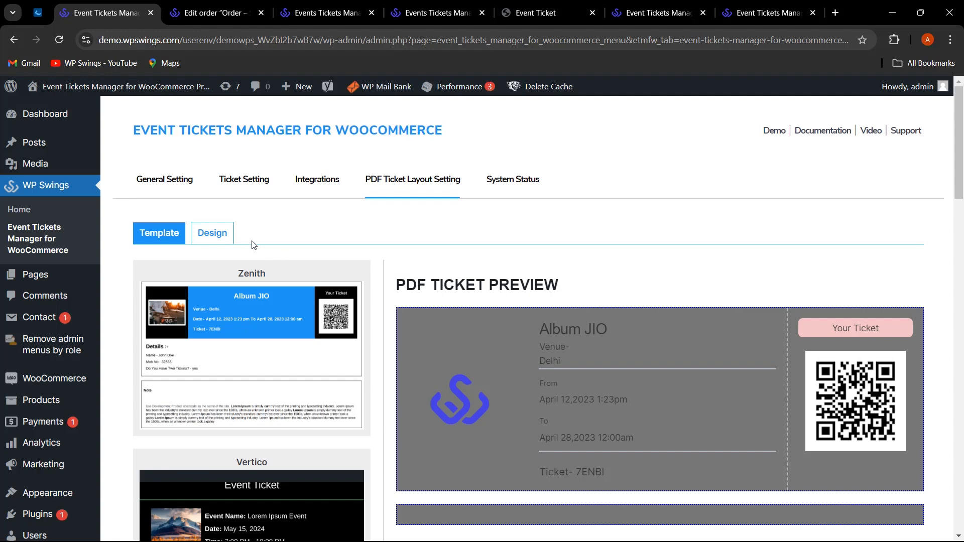
In the Design options, set the ticket border type to Dashed.
{"action": "left_click", "coordinate": [222, 242]}
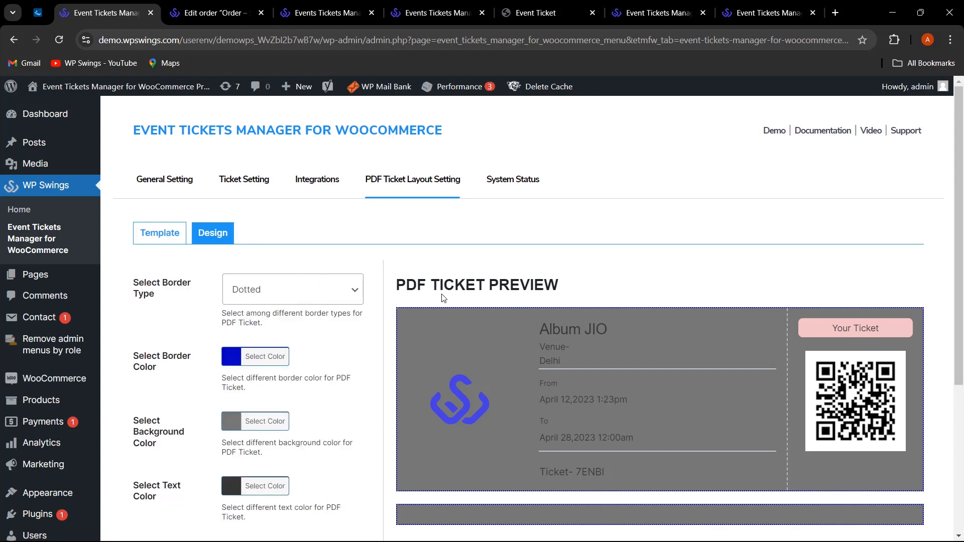
{"action": "scroll", "coordinate": [444, 299], "scroll_direction": "down", "scroll_amount": 3}
{"action": "left_click", "coordinate": [338, 163]}
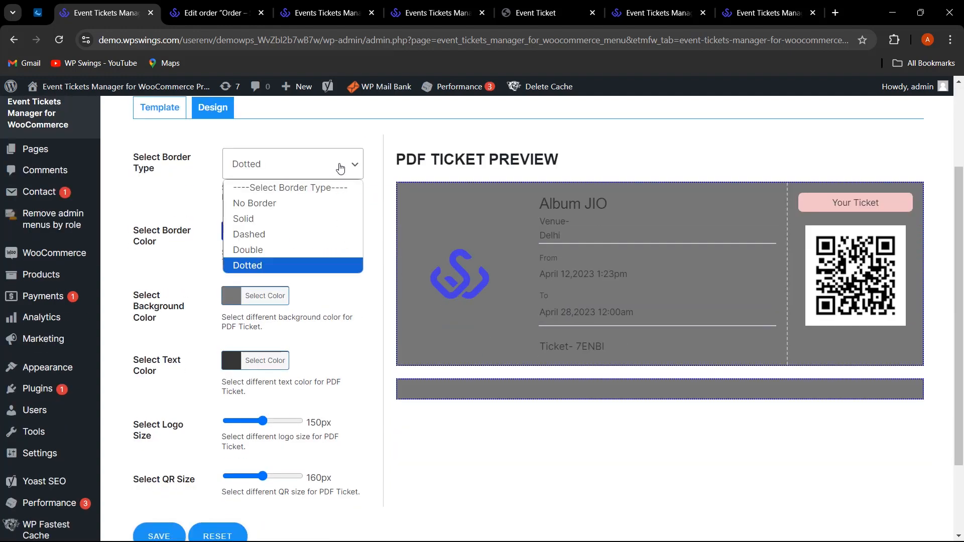
{"action": "left_click", "coordinate": [305, 239]}
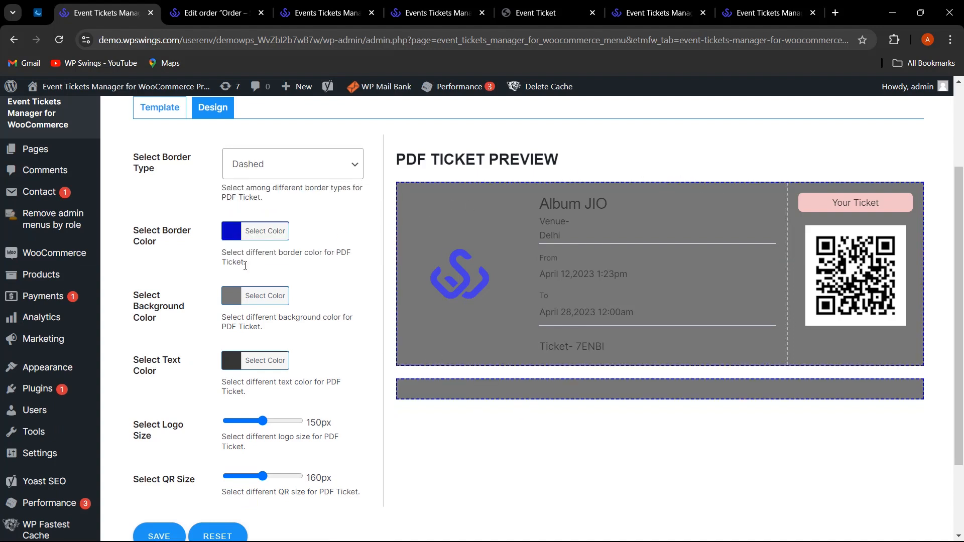
Set the ticket border colour to teal.
{"action": "left_click", "coordinate": [236, 232]}
{"action": "left_click", "coordinate": [277, 296]}
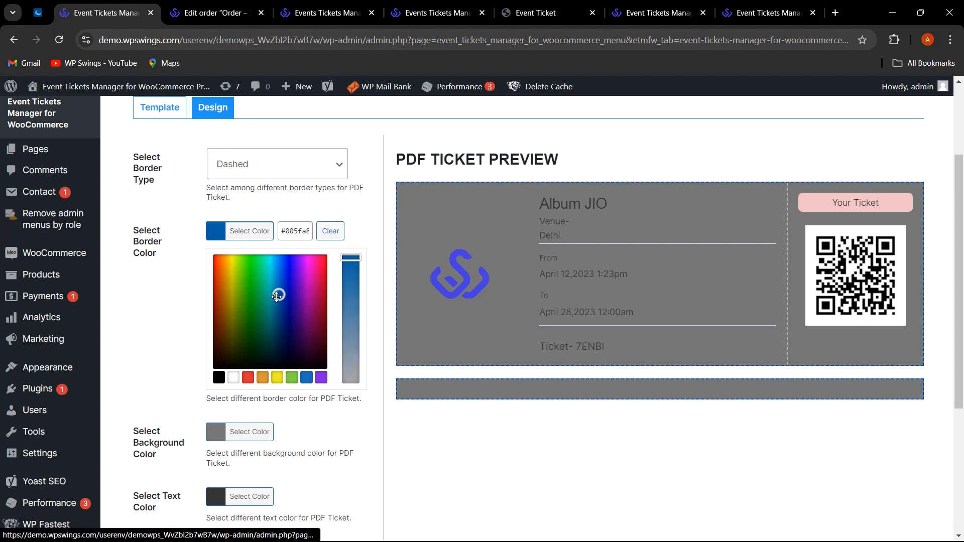
{"action": "left_click_drag", "start_coordinate": [276, 296], "coordinate": [293, 362]}
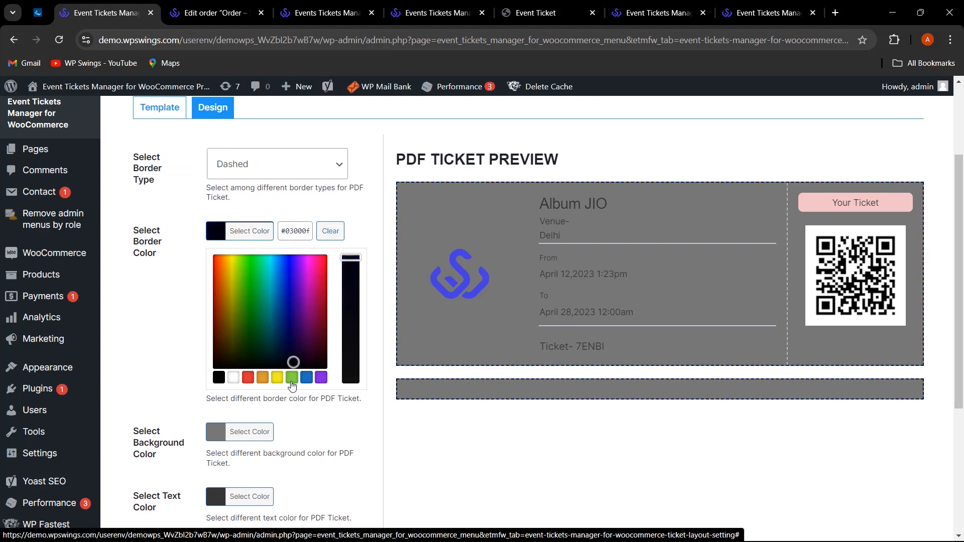
{"action": "left_click", "coordinate": [291, 378]}
{"action": "left_click_drag", "start_coordinate": [261, 287], "coordinate": [265, 263]}
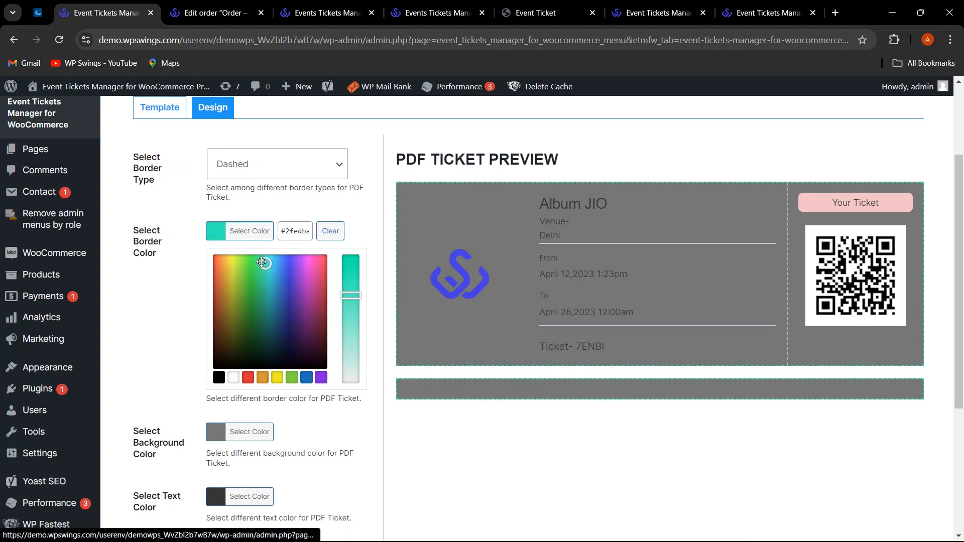
{"action": "left_click", "coordinate": [381, 210]}
Set the ticket background colour to blue.
{"action": "left_click", "coordinate": [241, 292]}
{"action": "left_click", "coordinate": [277, 345]}
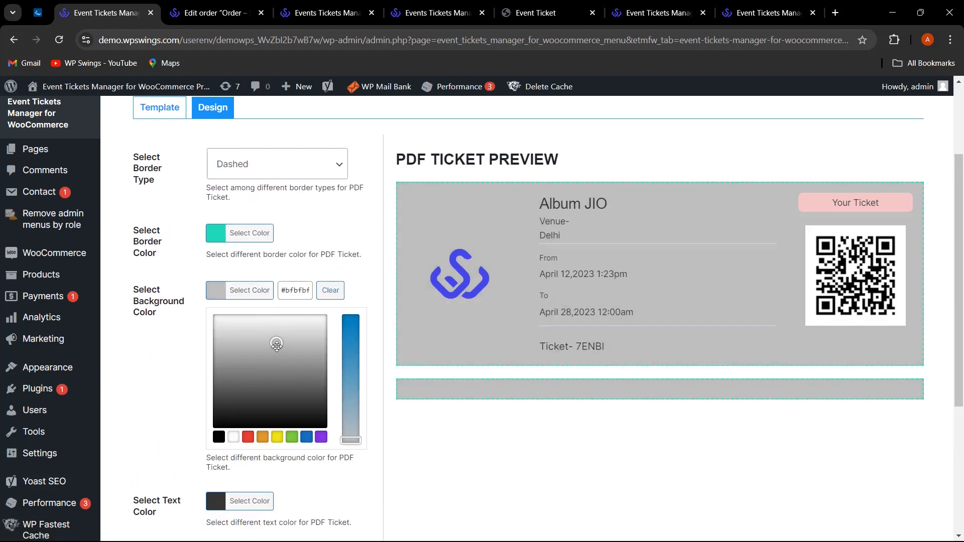
{"action": "left_click_drag", "start_coordinate": [277, 347], "coordinate": [266, 328]}
{"action": "left_click", "coordinate": [279, 438]}
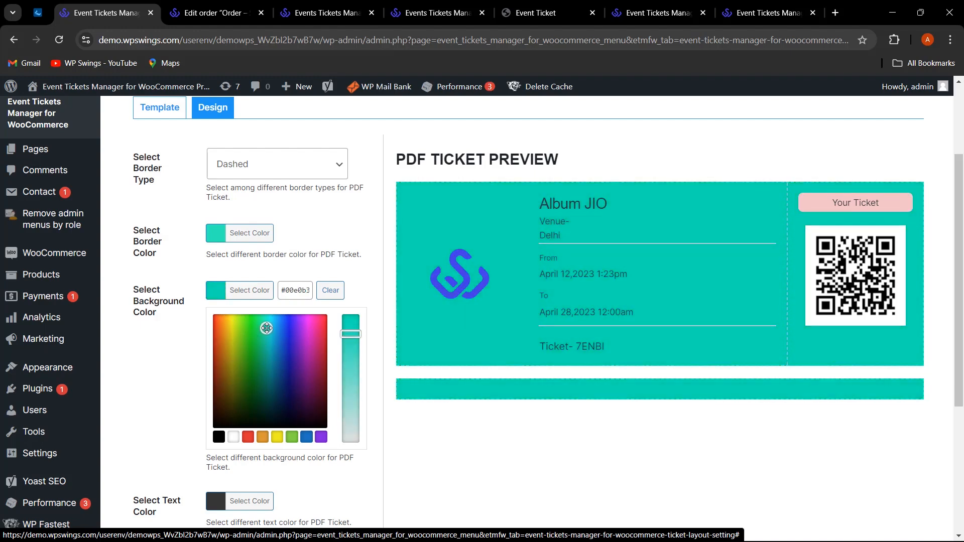
{"action": "left_click", "coordinate": [362, 233]}
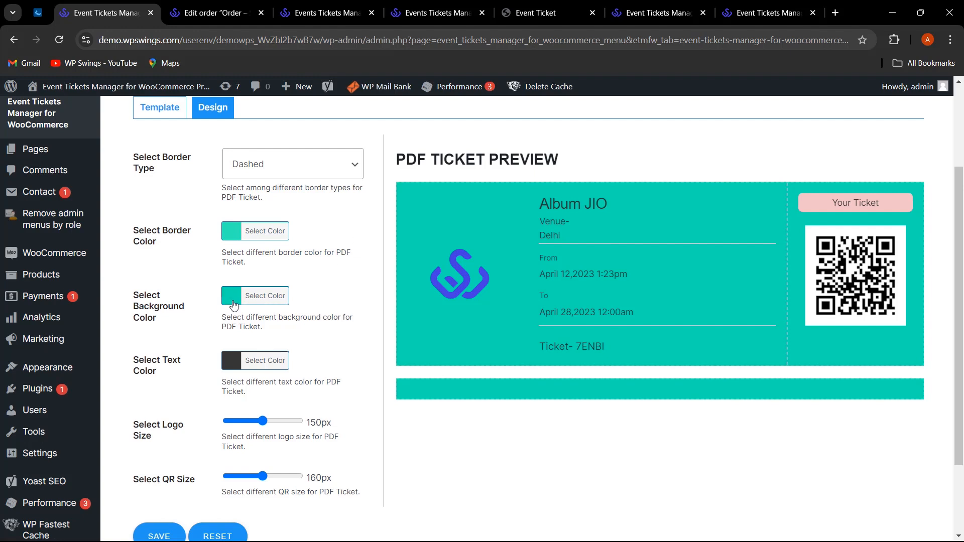
{"action": "left_click", "coordinate": [232, 300]}
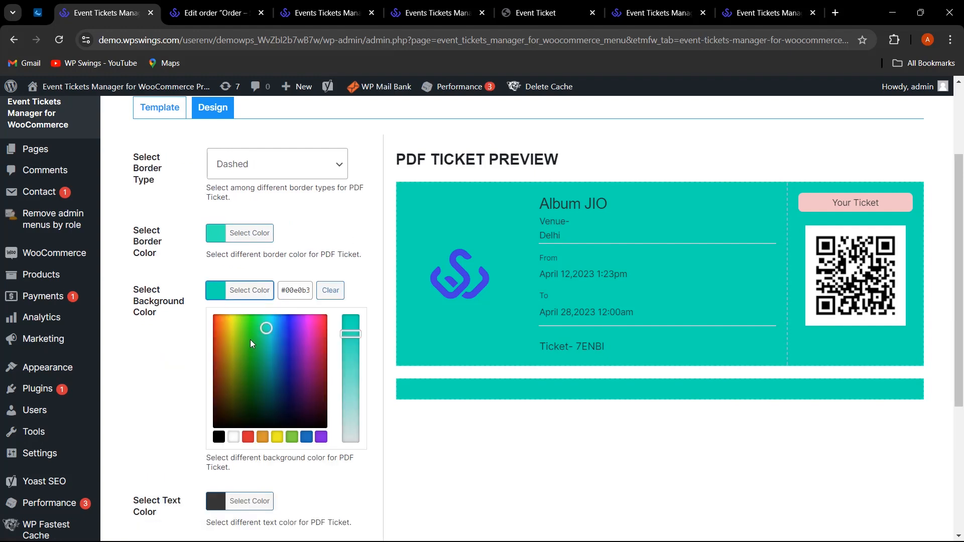
{"action": "mouse_move", "coordinate": [274, 327]}
{"action": "left_mouse_down"}
{"action": "mouse_move", "coordinate": [280, 349]}
{"action": "mouse_move", "coordinate": [255, 327]}
{"action": "mouse_move", "coordinate": [266, 336]}
{"action": "mouse_move", "coordinate": [272, 324]}
{"action": "mouse_move", "coordinate": [271, 368]}
{"action": "mouse_move", "coordinate": [273, 323]}
{"action": "mouse_move", "coordinate": [272, 337]}
{"action": "left_mouse_up"}
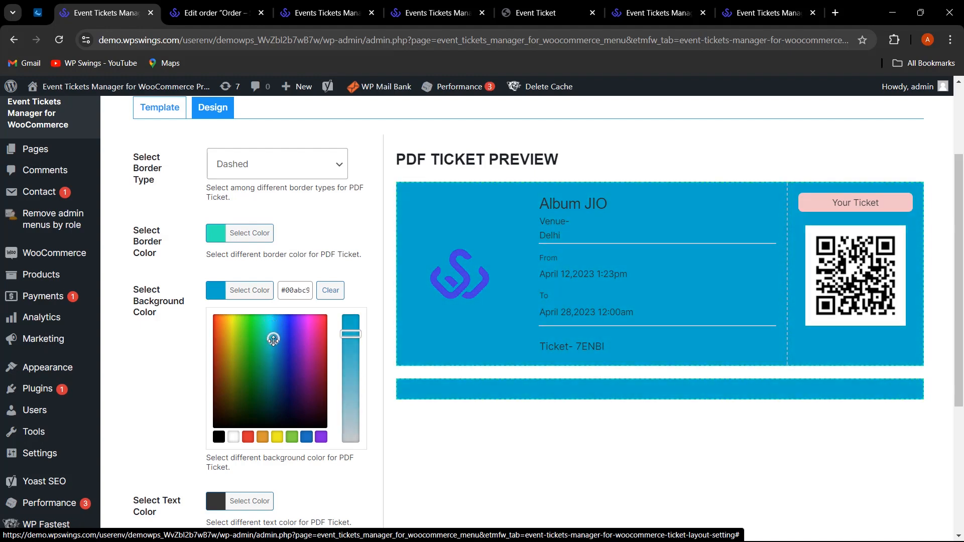
{"action": "left_click", "coordinate": [362, 251]}
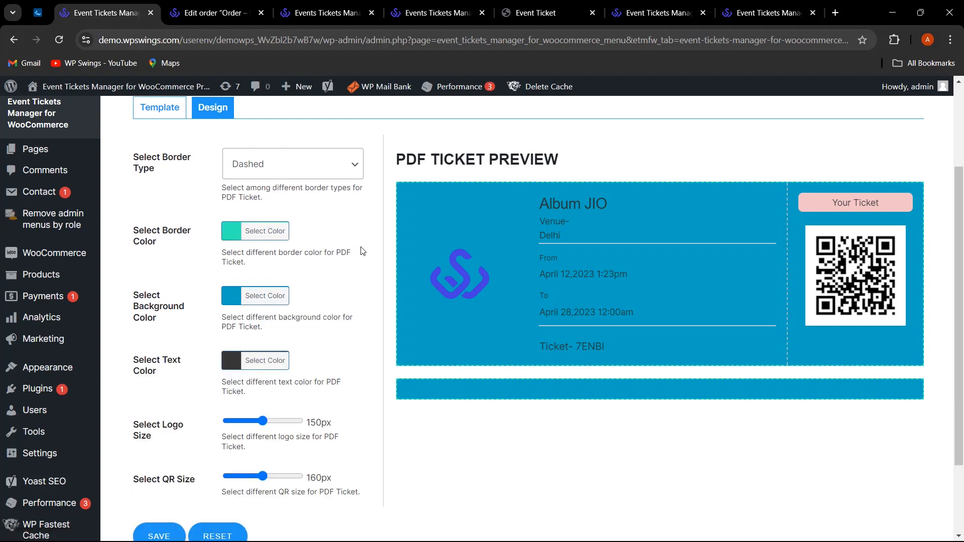
Set the ticket text colour to yellow.
{"action": "left_click", "coordinate": [235, 355]}
{"action": "left_click_drag", "start_coordinate": [245, 418], "coordinate": [232, 394]}
{"action": "left_click", "coordinate": [277, 502]}
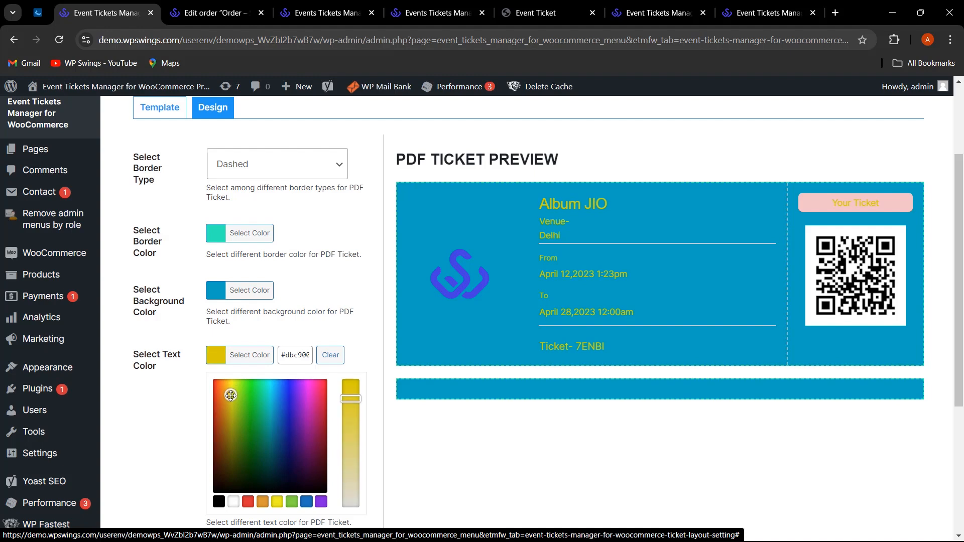
{"action": "left_click", "coordinate": [355, 333]}
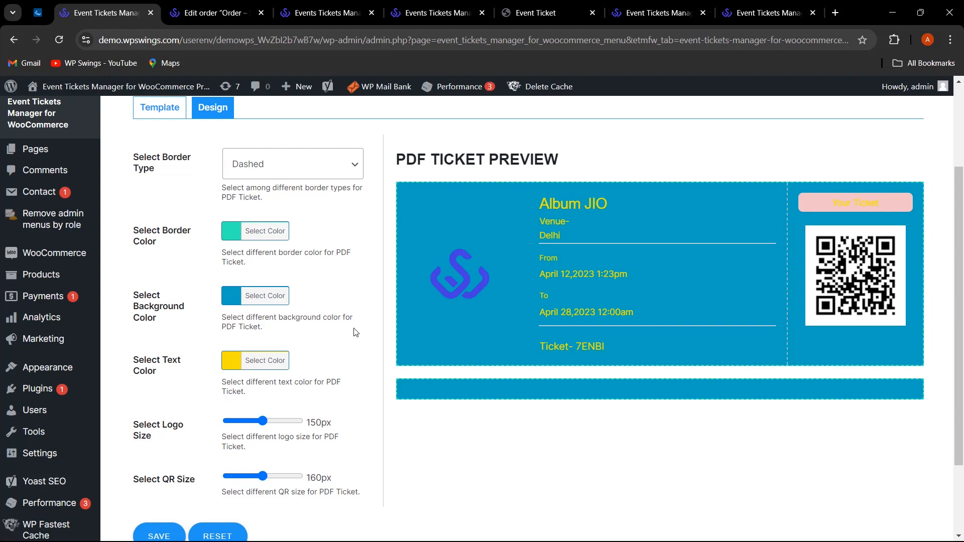
Shrink the ticket logo to 136px and set the QR code size to 142px.
{"action": "scroll", "coordinate": [354, 377], "scroll_direction": "down", "scroll_amount": 1}
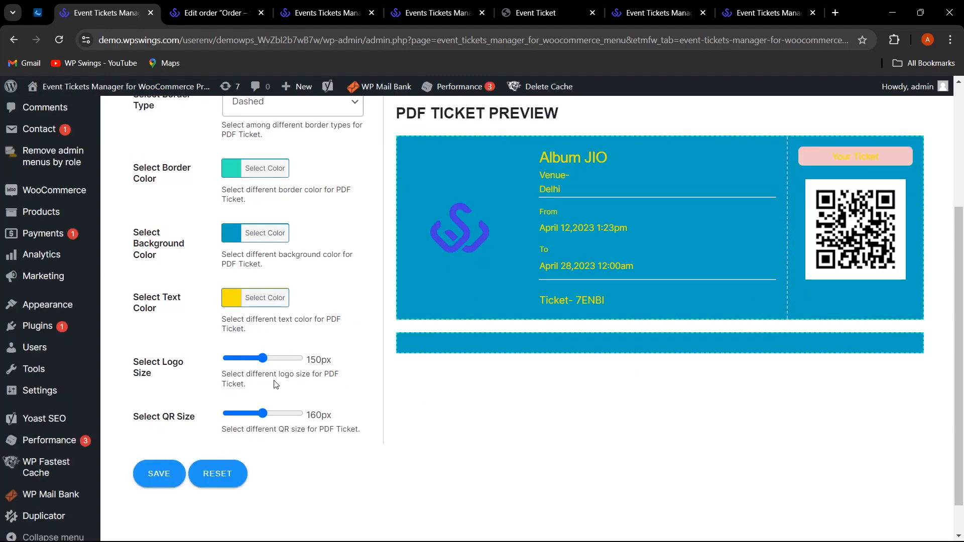
{"action": "mouse_move", "coordinate": [262, 358]}
{"action": "left_mouse_down"}
{"action": "mouse_move", "coordinate": [279, 359]}
{"action": "mouse_move", "coordinate": [254, 360]}
{"action": "left_mouse_up"}
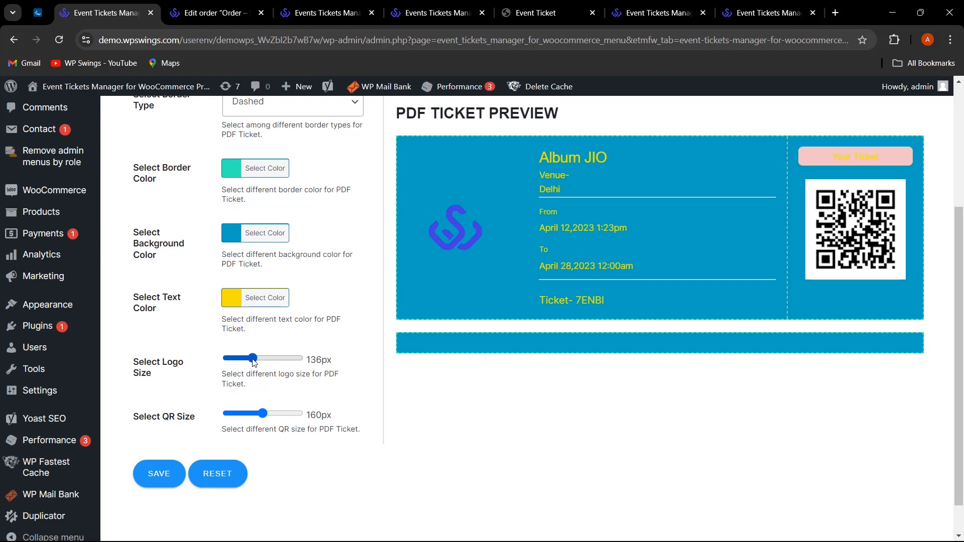
{"action": "left_click_drag", "start_coordinate": [263, 413], "coordinate": [286, 413]}
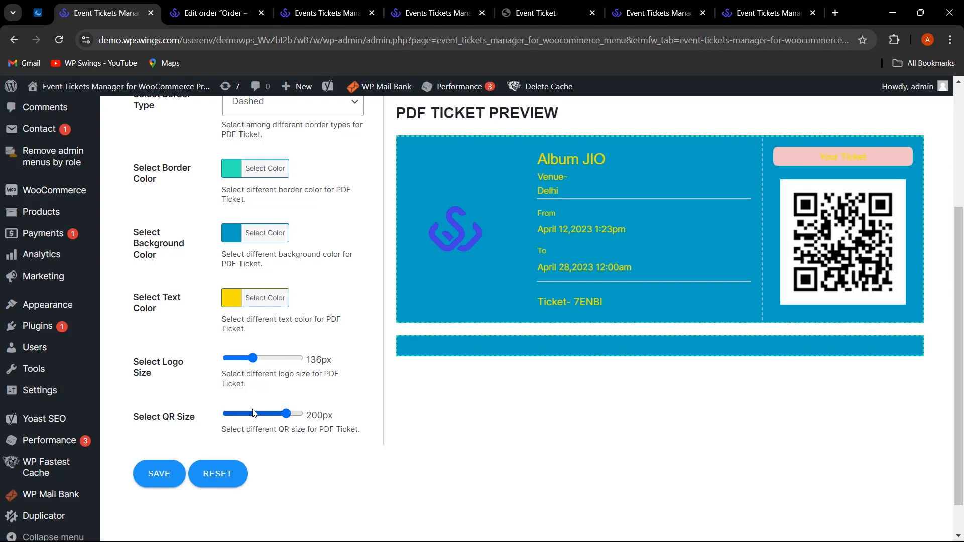
{"action": "left_click", "coordinate": [254, 413]}
Save the PDF ticket layout design settings.
{"action": "scroll", "coordinate": [288, 470], "scroll_direction": "up", "scroll_amount": 2}
{"action": "scroll", "coordinate": [326, 460], "scroll_direction": "down", "scroll_amount": 3}
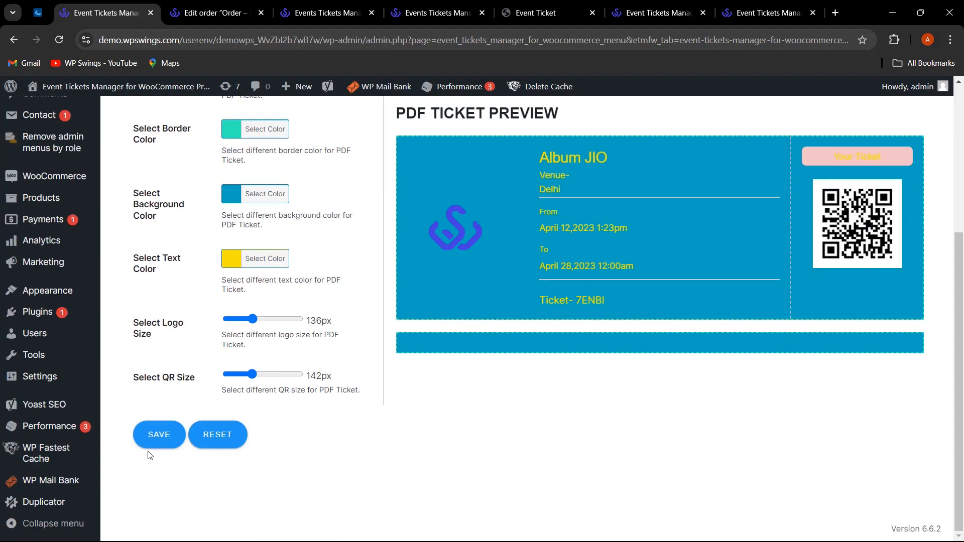
{"action": "left_click", "coordinate": [161, 439]}
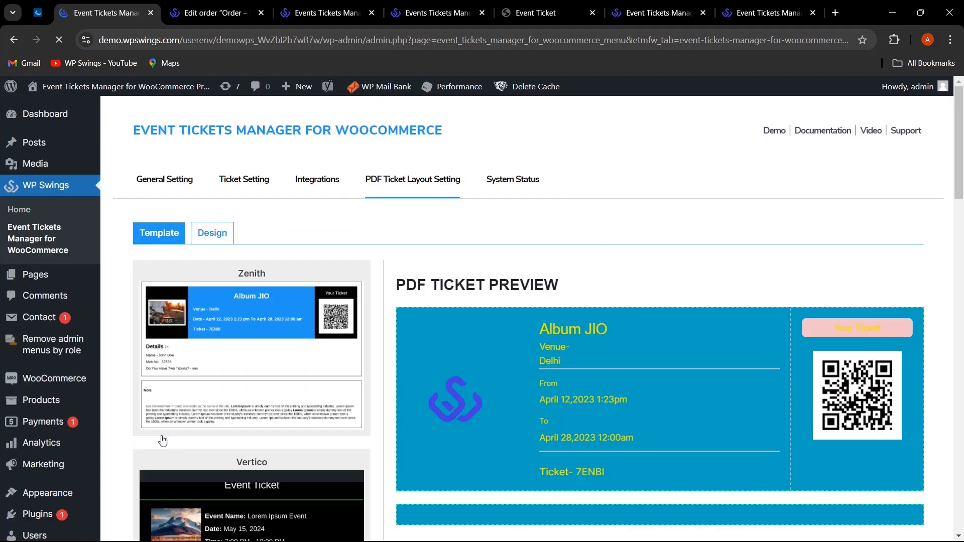
{"action": "scroll", "coordinate": [271, 422], "scroll_direction": "down", "scroll_amount": 6}
{"action": "scroll", "coordinate": [312, 395], "scroll_direction": "up", "scroll_amount": 6}
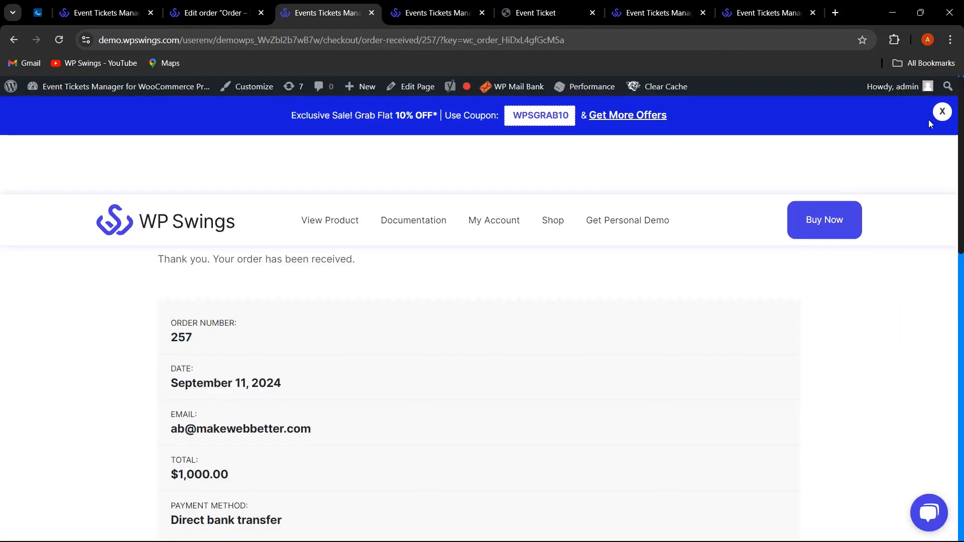
{"action": "left_click", "coordinate": [943, 113]}
{"action": "scroll", "coordinate": [782, 320], "scroll_direction": "down", "scroll_amount": 3}
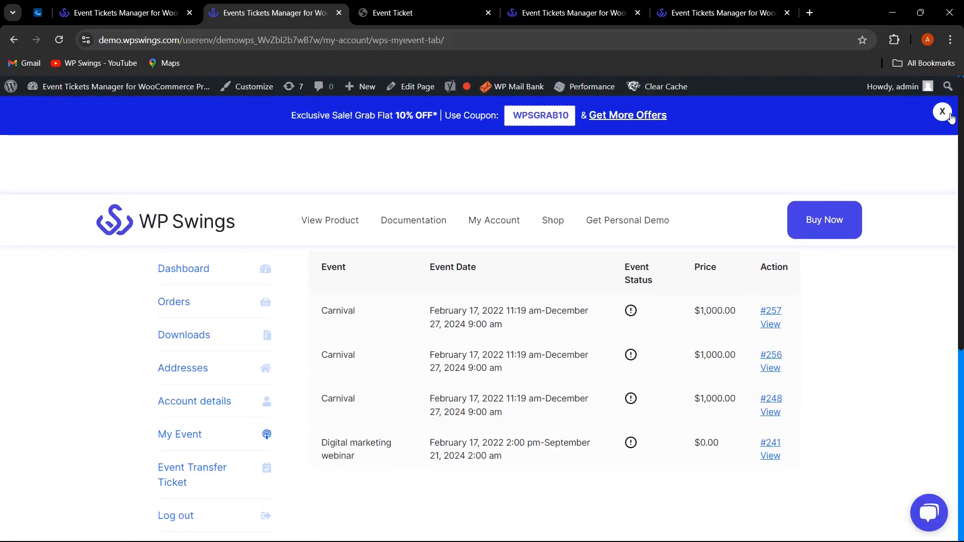
View the ticket PDF for the newest Carnival order under My Account > My Event.
{"action": "left_click", "coordinate": [944, 115]}
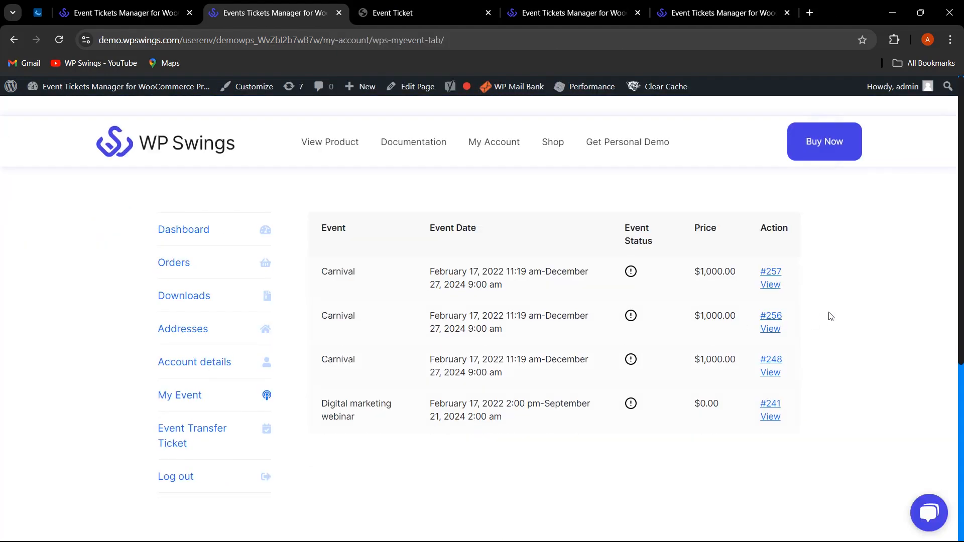
{"action": "left_click", "coordinate": [771, 285]}
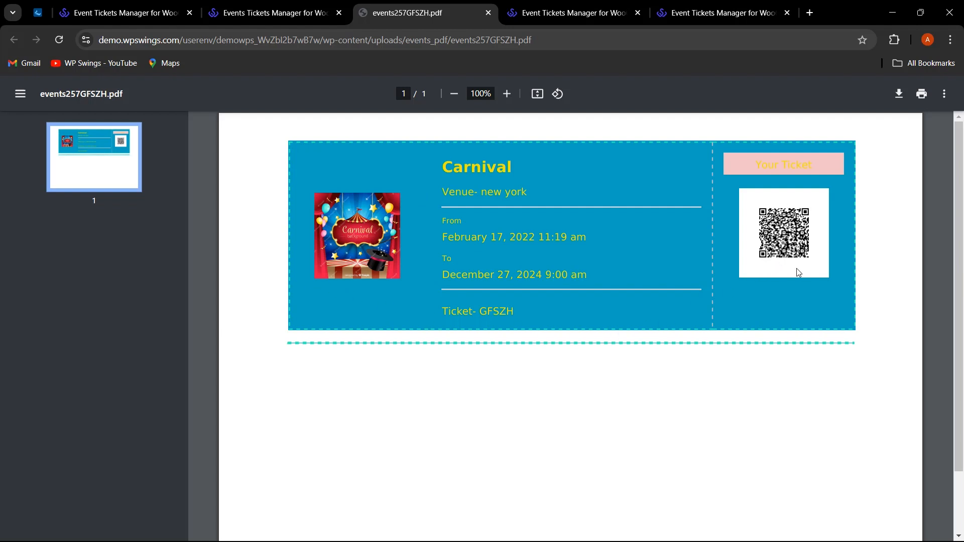
Go back to the PDF Ticket Layout Setting page after reviewing the Carnival ticket PDF.
{"action": "left_click", "coordinate": [161, 13]}
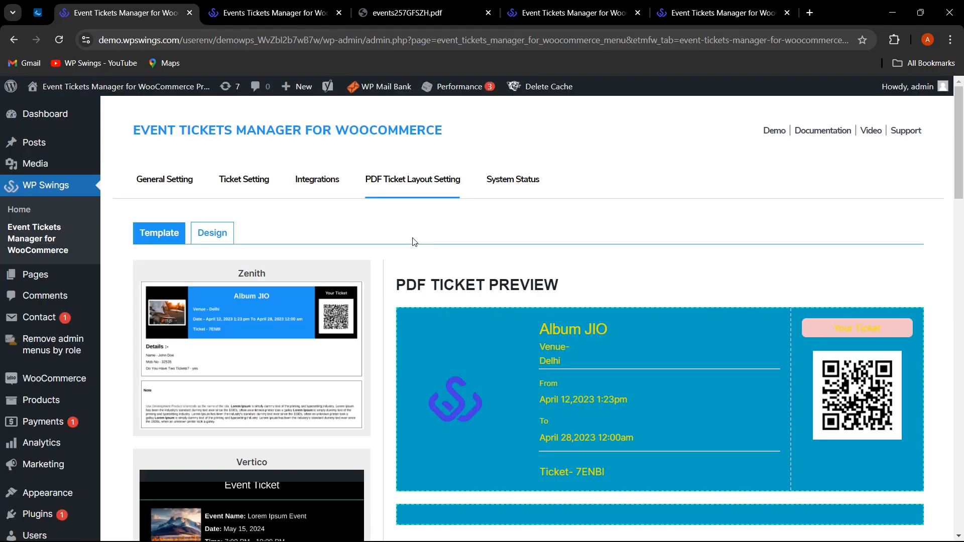
{"action": "scroll", "coordinate": [411, 246], "scroll_direction": "down", "scroll_amount": 1}
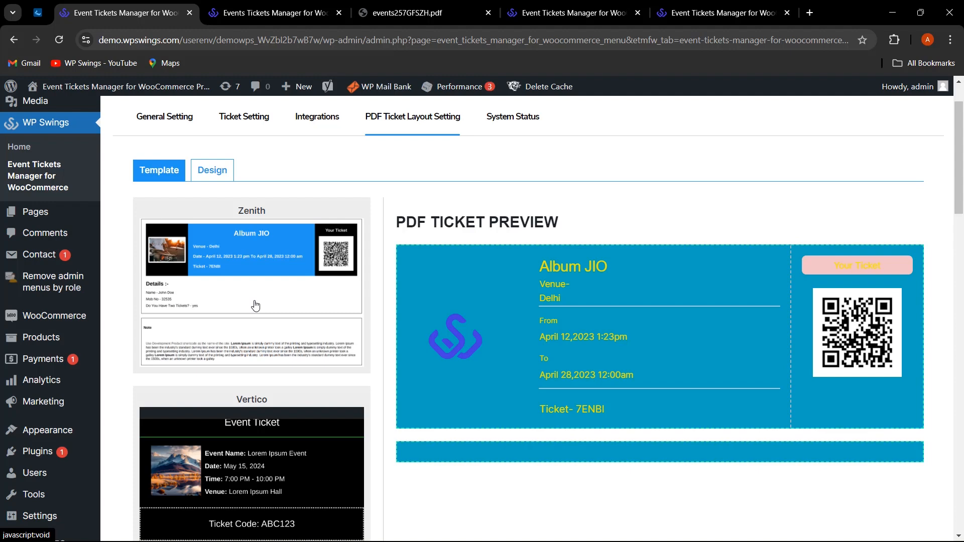
Open All Products in a new tab and edit the Carnival product.
{"action": "scroll", "coordinate": [417, 253], "scroll_direction": "up", "scroll_amount": 1}
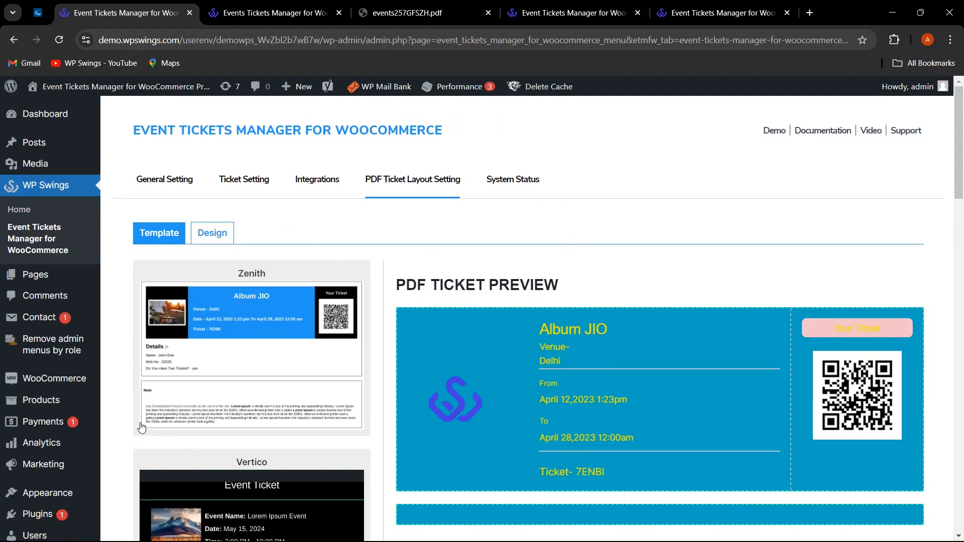
{"action": "mouse_move", "coordinate": [43, 399]}
{"action": "right_click", "coordinate": [120, 402]}
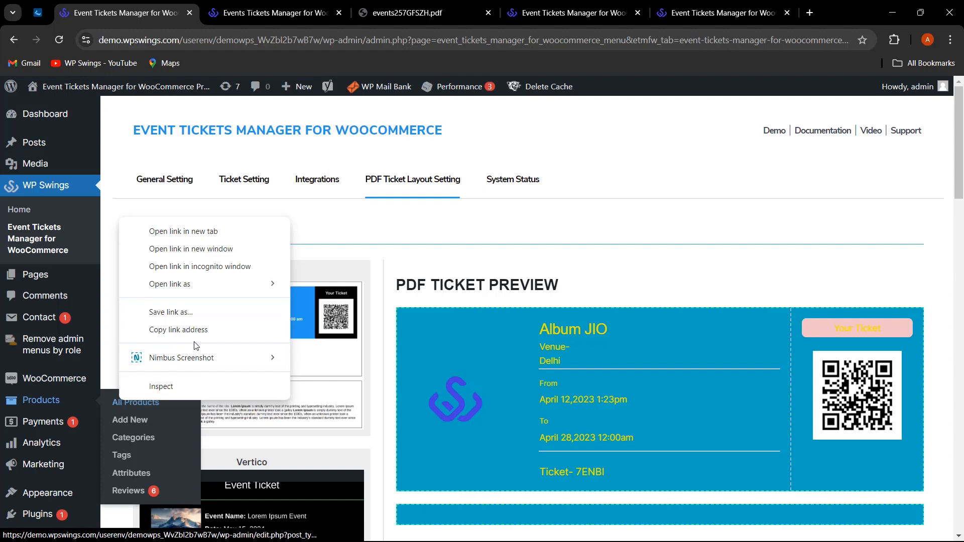
{"action": "left_click", "coordinate": [221, 231]}
{"action": "left_click", "coordinate": [258, 6]}
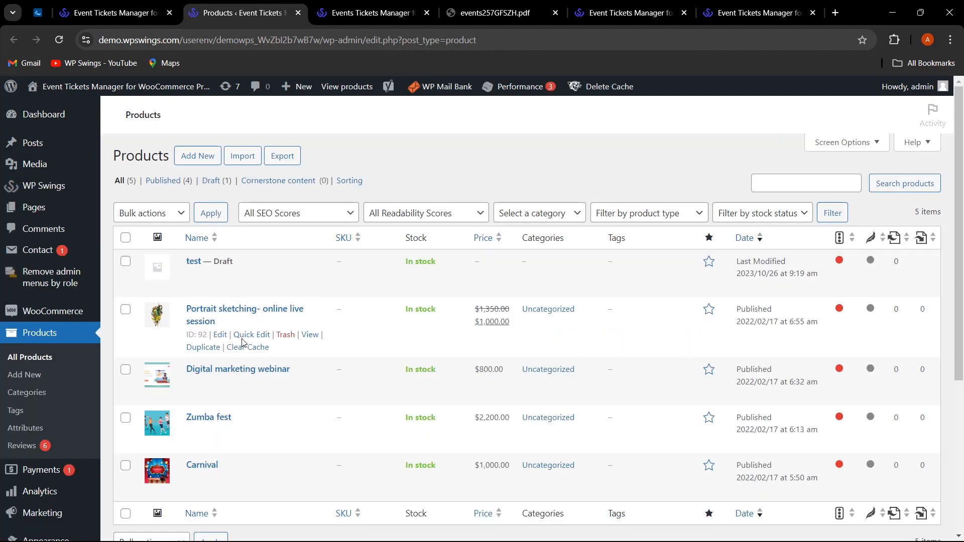
{"action": "scroll", "coordinate": [241, 396], "scroll_direction": "down", "scroll_amount": 3}
{"action": "left_click", "coordinate": [220, 421]}
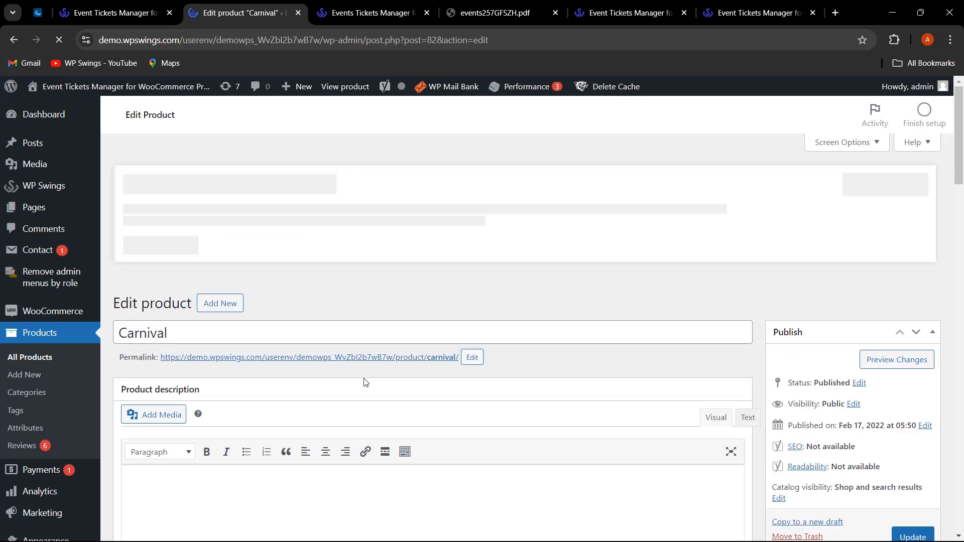
{"action": "scroll", "coordinate": [425, 294], "scroll_direction": "down", "scroll_amount": 3}
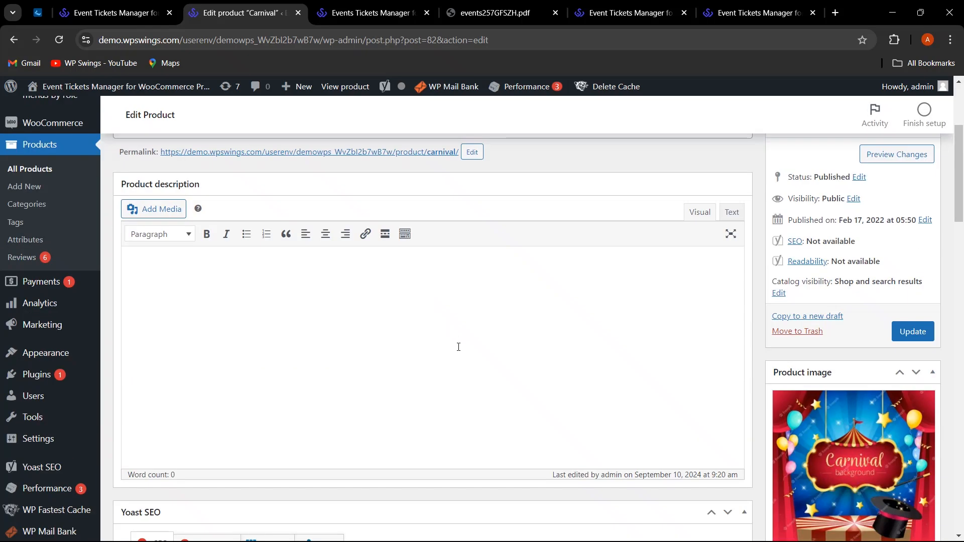
{"action": "scroll", "coordinate": [459, 347], "scroll_direction": "up", "scroll_amount": 1}
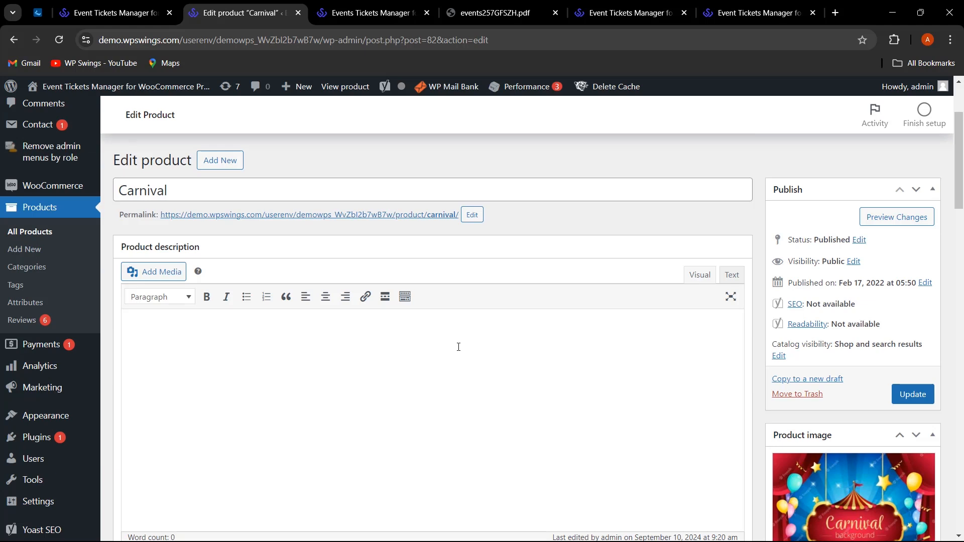
Show the Carnival product's Events tab: venue new york, ending 2024-12-27 9:00 am, Google map enabled.
{"action": "scroll", "coordinate": [254, 320], "scroll_direction": "down", "scroll_amount": 20}
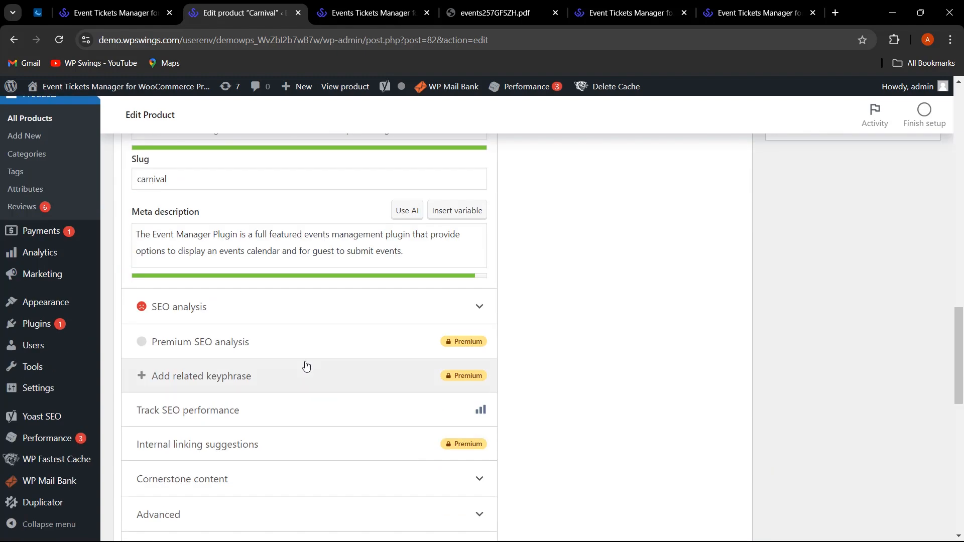
{"action": "left_click", "coordinate": [157, 187]}
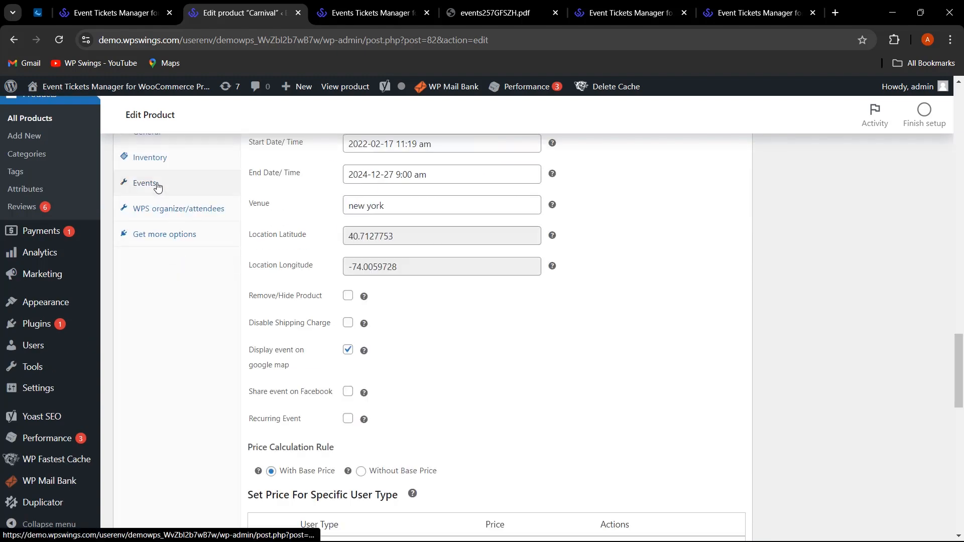
{"action": "scroll", "coordinate": [551, 351], "scroll_direction": "up", "scroll_amount": 4}
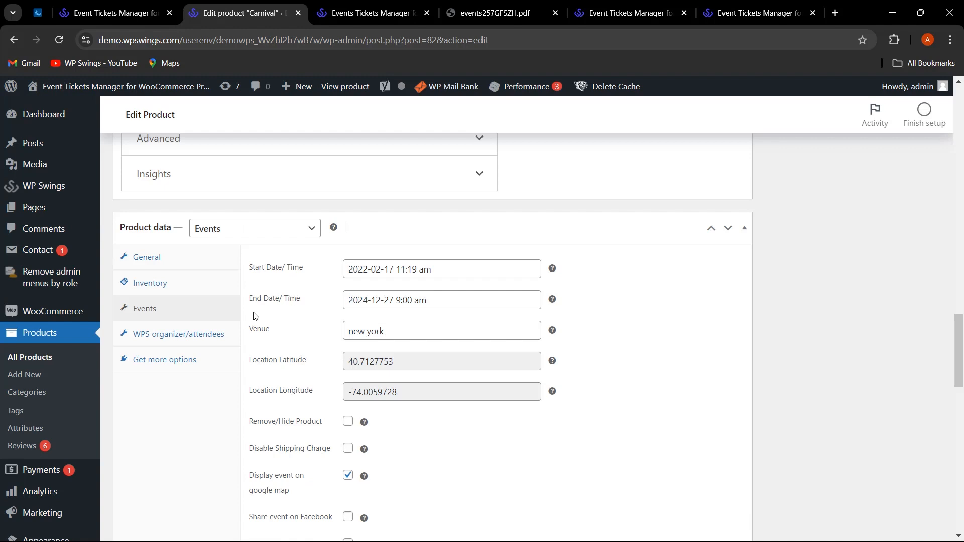
{"action": "scroll", "coordinate": [554, 416], "scroll_direction": "down", "scroll_amount": 1}
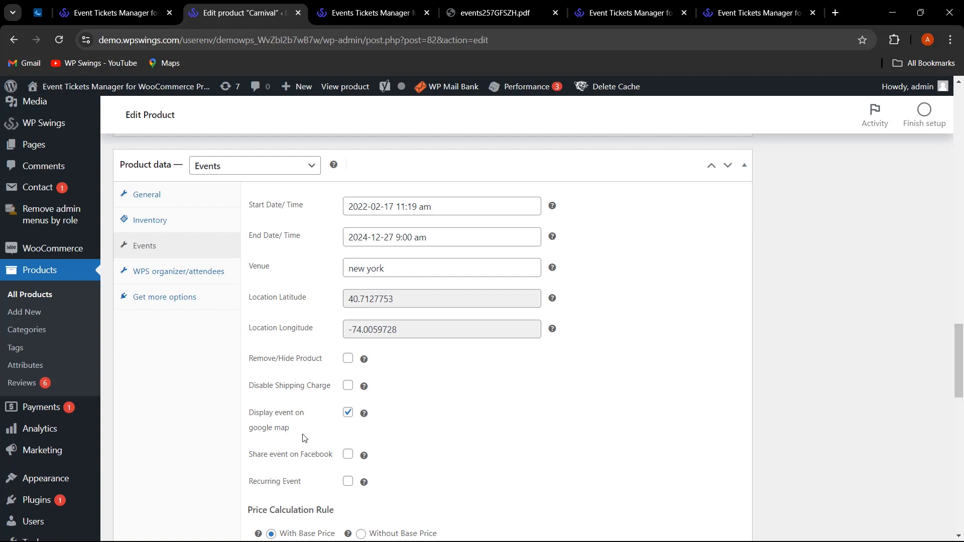
{"action": "scroll", "coordinate": [509, 444], "scroll_direction": "down", "scroll_amount": 1}
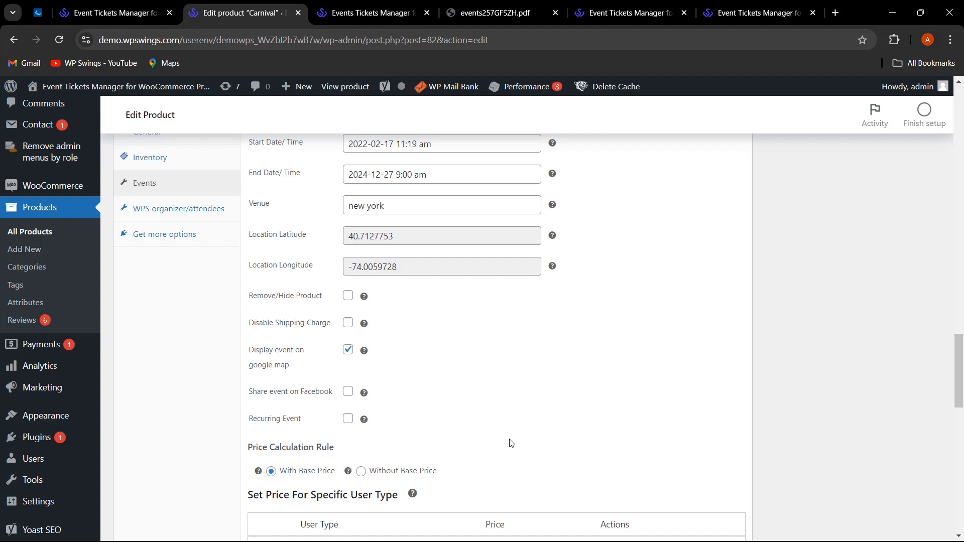
{"action": "scroll", "coordinate": [511, 444], "scroll_direction": "down", "scroll_amount": 1}
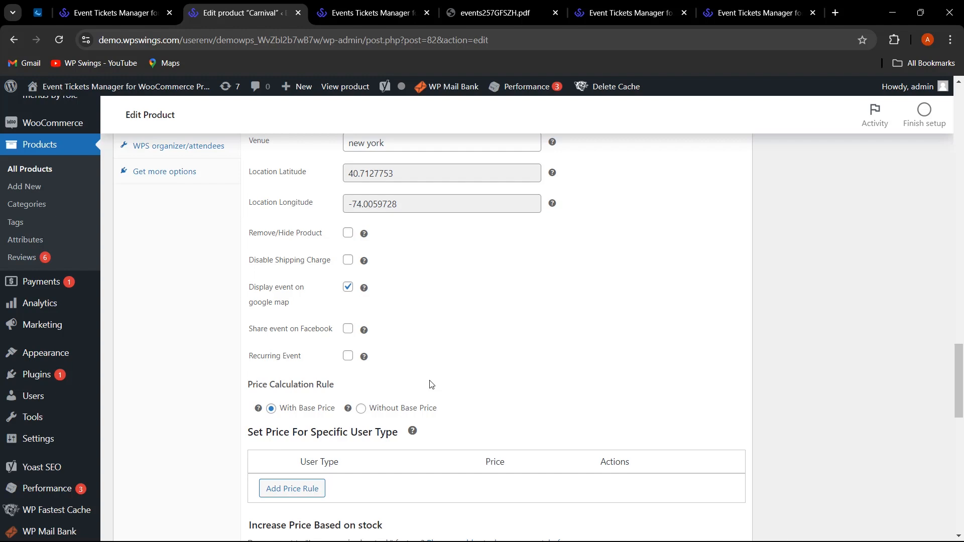
{"action": "scroll", "coordinate": [436, 384], "scroll_direction": "down", "scroll_amount": 1}
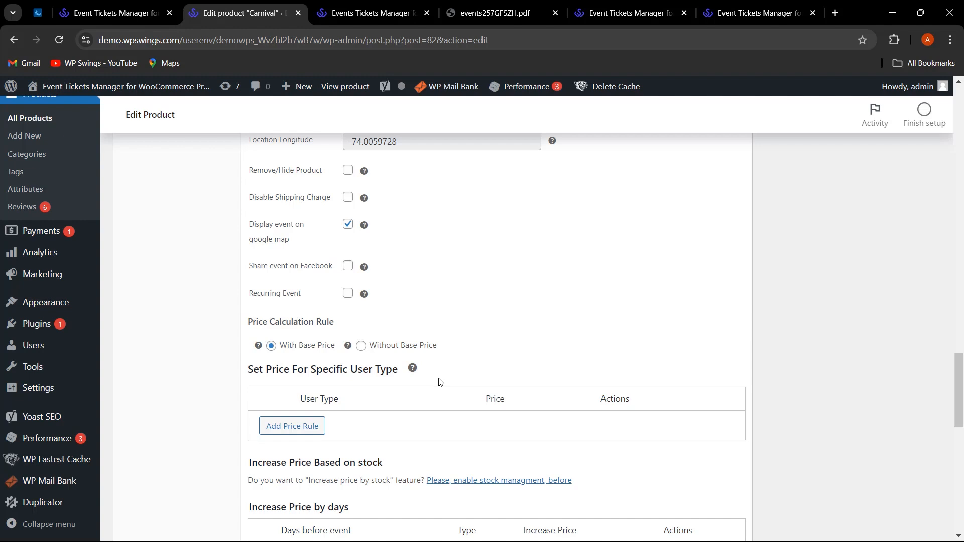
{"action": "scroll", "coordinate": [440, 383], "scroll_direction": "up", "scroll_amount": 2}
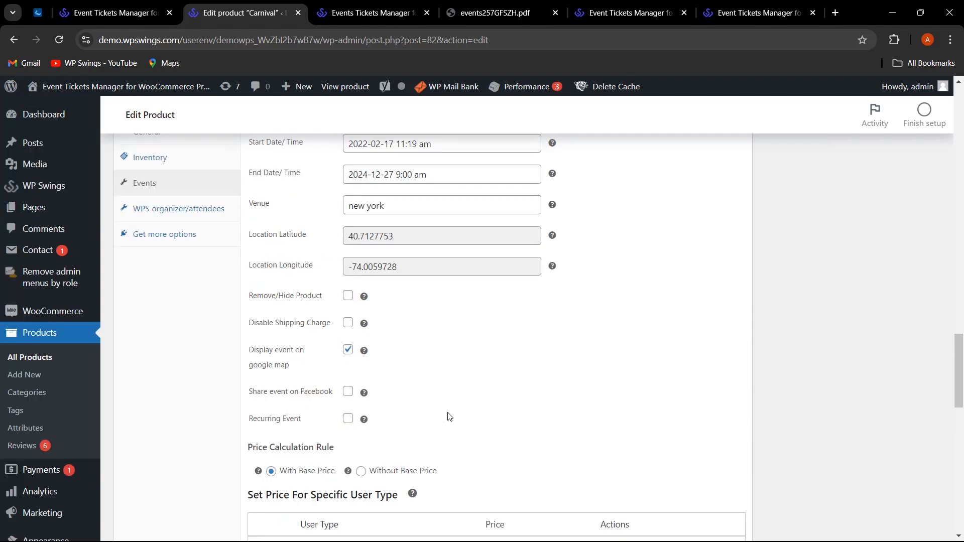
Review the Carnival organizer and attendees settings, then switch to its store page and dismiss the sale banner.
{"action": "left_click", "coordinate": [200, 209]}
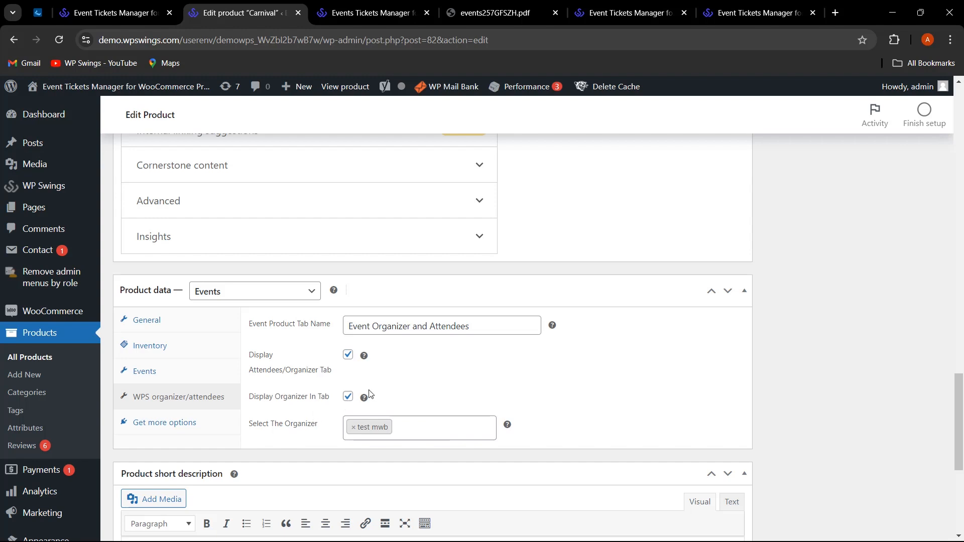
{"action": "scroll", "coordinate": [643, 409], "scroll_direction": "up", "scroll_amount": 15}
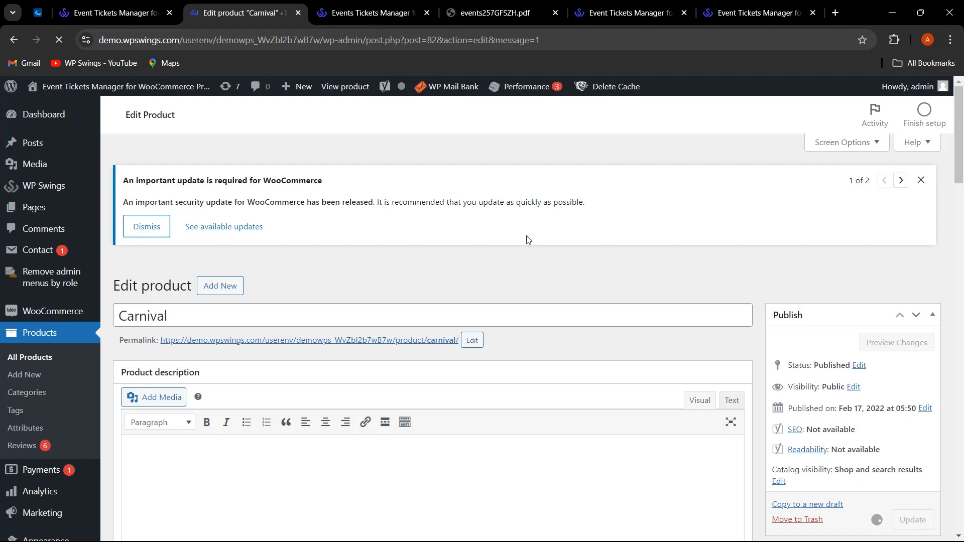
{"action": "key", "text": "ctrl+Tab"}
{"action": "left_click", "coordinate": [942, 112]}
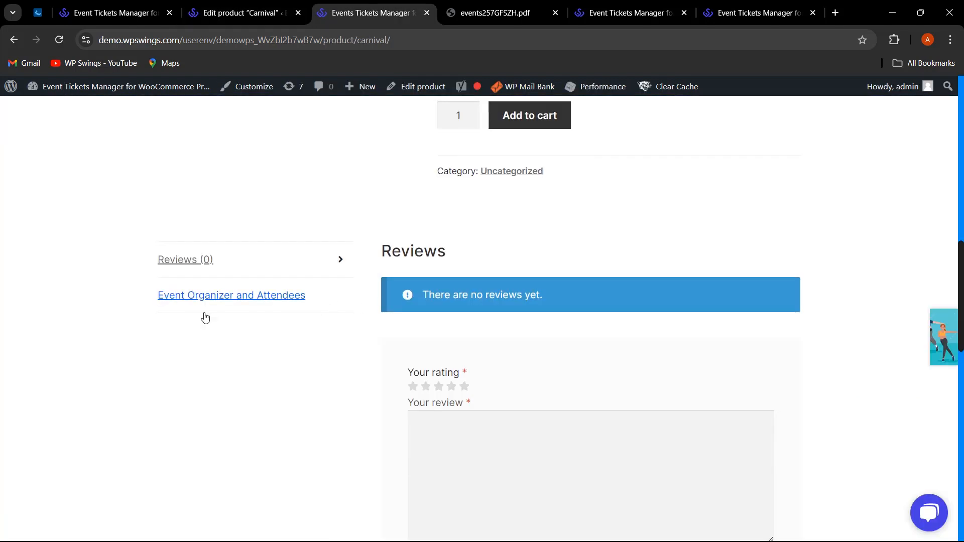
Confirm the storefront Event Organizer and Attendees tab lists one organizer and six attendees, then return to the editor.
{"action": "left_click", "coordinate": [238, 297]}
{"action": "scroll", "coordinate": [801, 209], "scroll_direction": "up", "scroll_amount": 3}
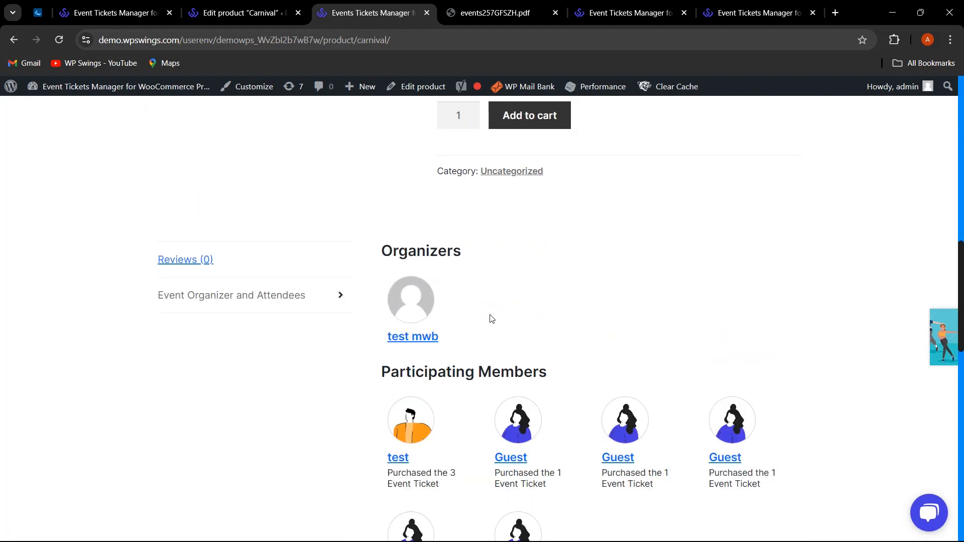
{"action": "key", "text": "ctrl+shift+Tab"}
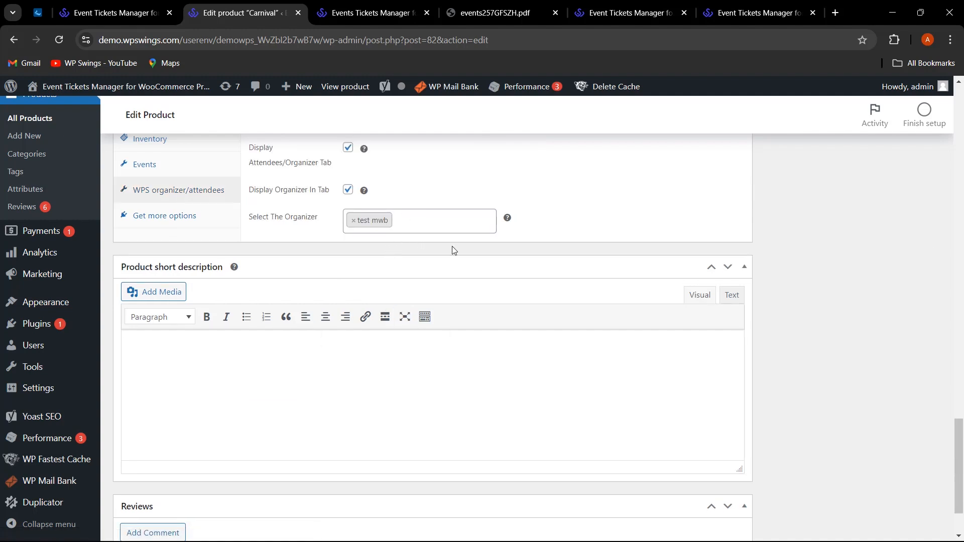
{"action": "left_click", "coordinate": [393, 13]}
{"action": "scroll", "coordinate": [525, 319], "scroll_direction": "down", "scroll_amount": 3}
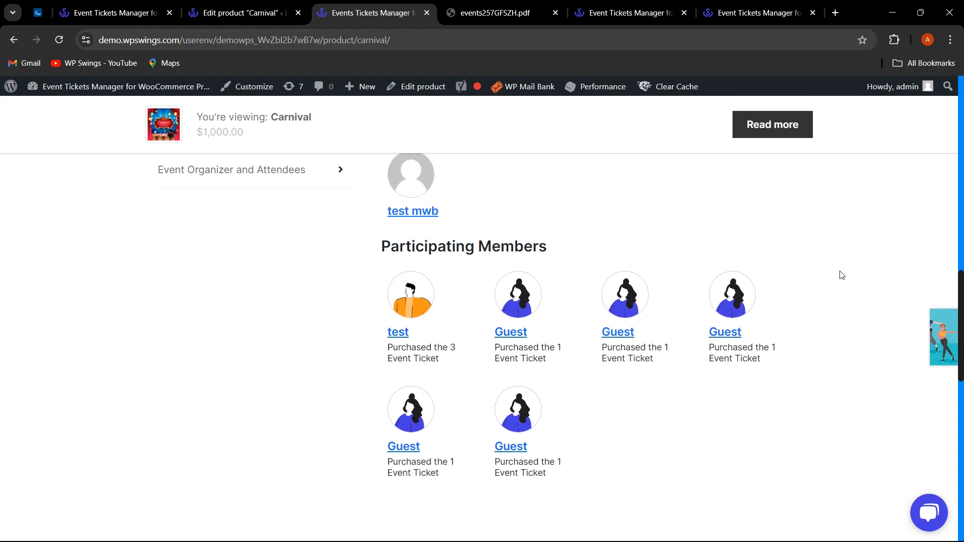
{"action": "key", "text": "ctrl+shift+Tab"}
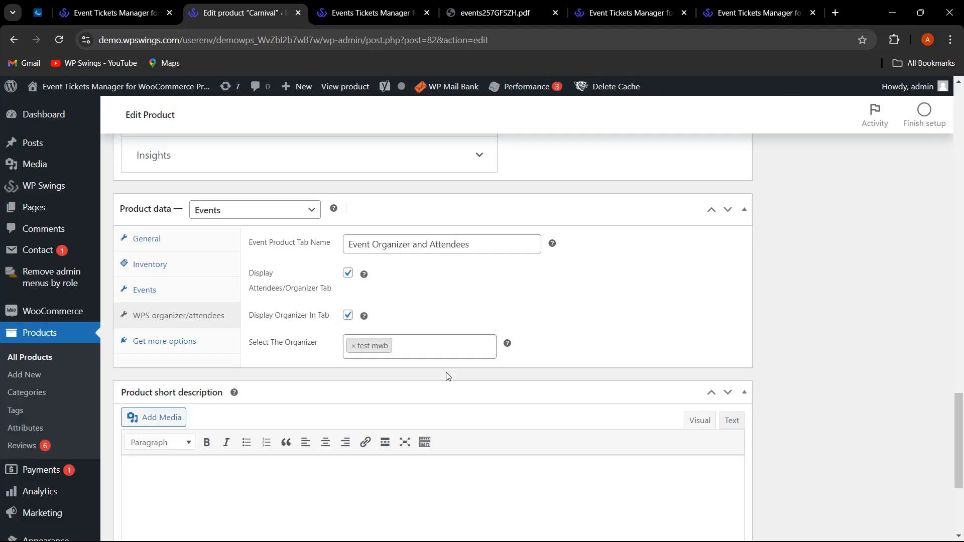